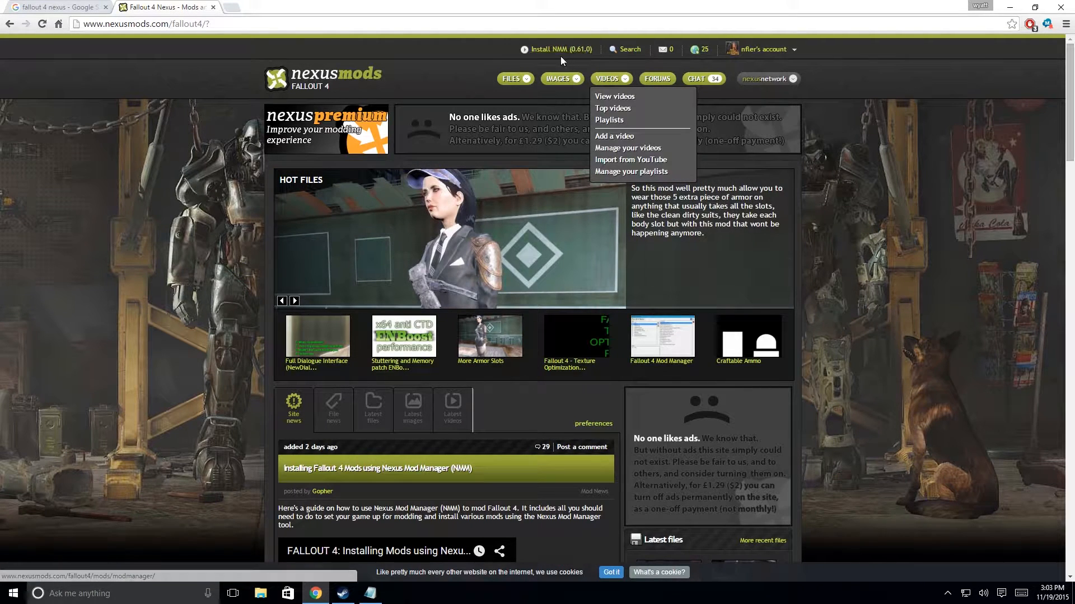
Download the Nexus Mod Manager installer for Vista, Win 7, 8, 10 from its install page and dismiss the popup.
{"action": "left_click", "coordinate": [574, 49]}
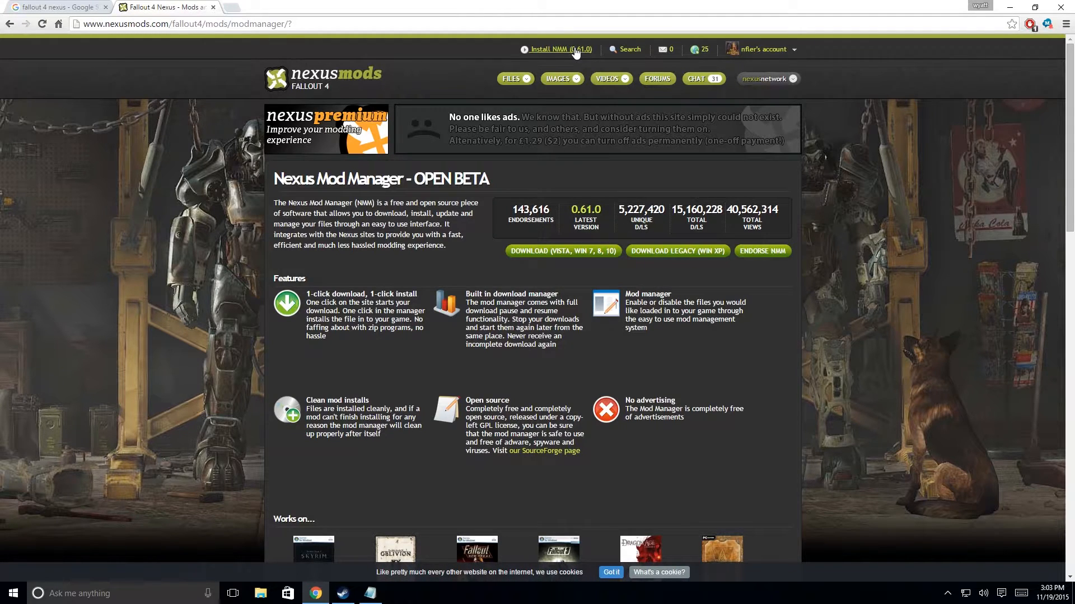
{"action": "left_click", "coordinate": [566, 253]}
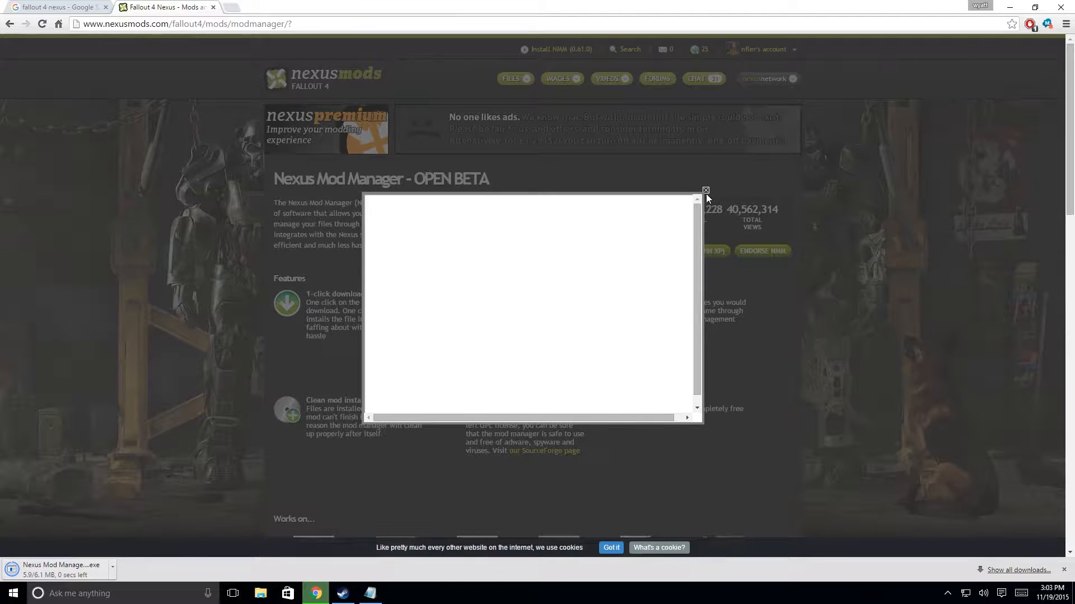
{"action": "left_click", "coordinate": [705, 191]}
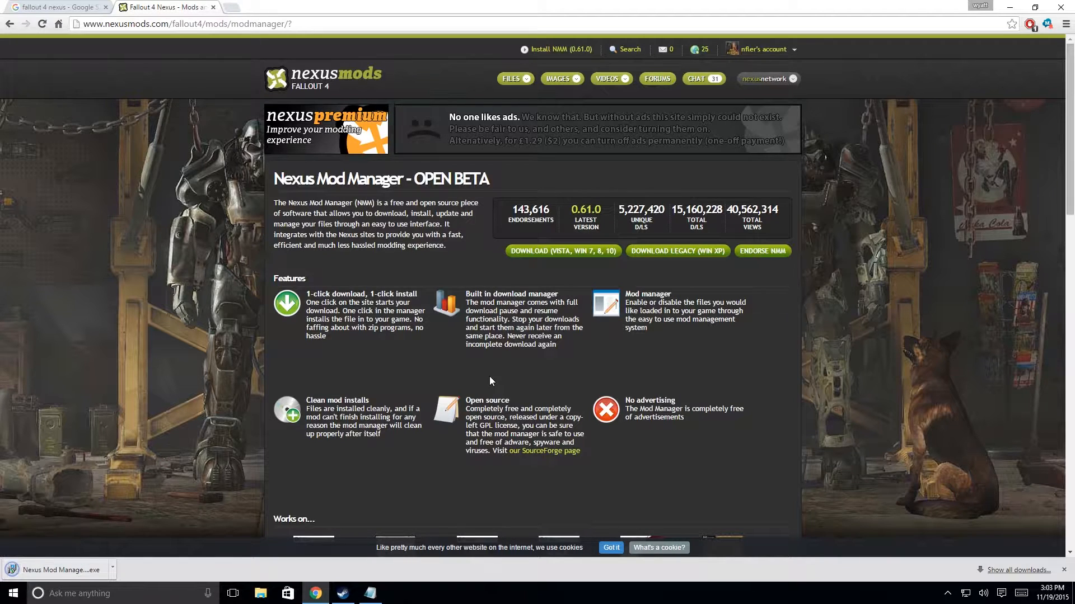
Run the downloaded Nexus Mod Manager installer, allow it to make changes to the PC, and accept the default setup language.
{"action": "left_click", "coordinate": [73, 570]}
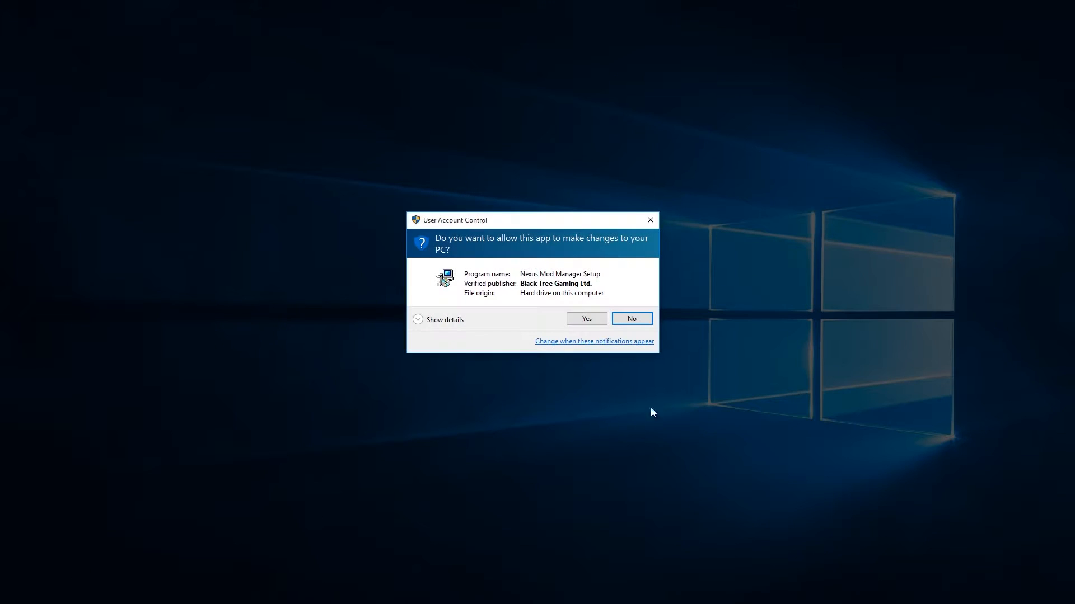
{"action": "left_click", "coordinate": [577, 318]}
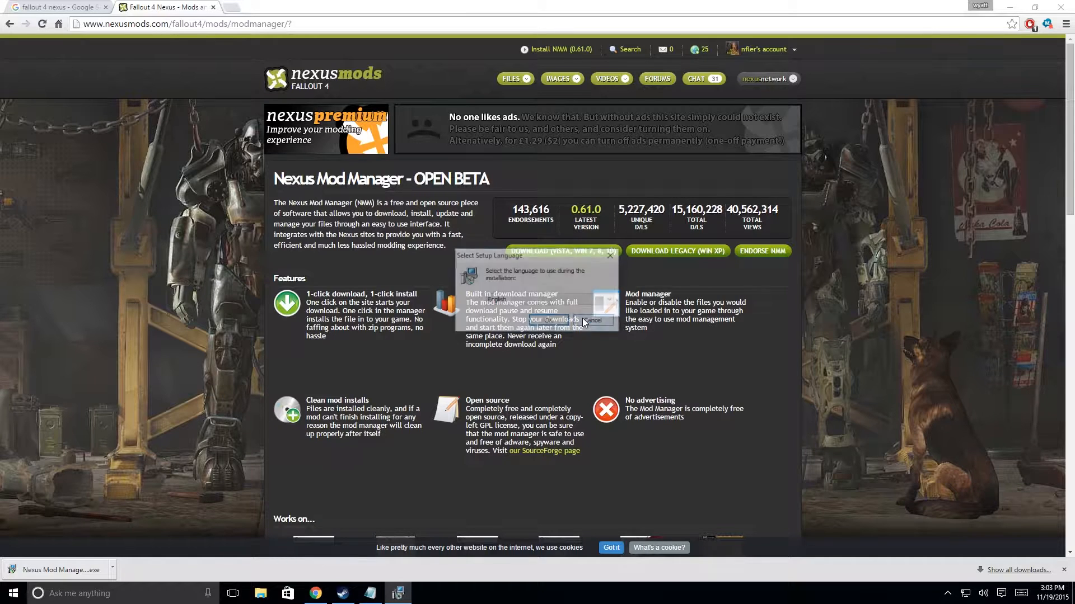
{"action": "left_click", "coordinate": [547, 323]}
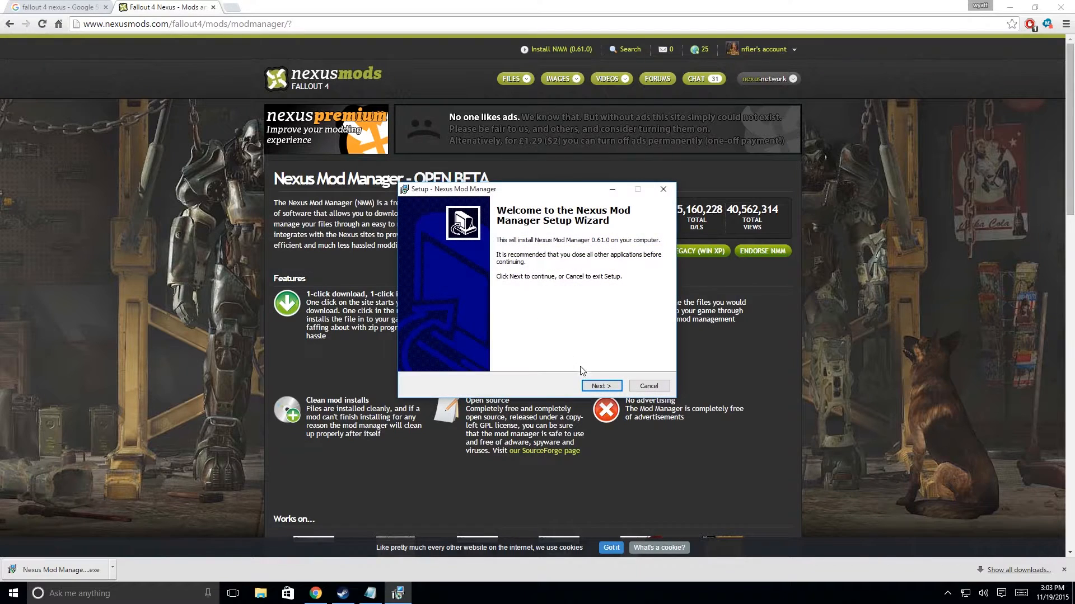
Install Nexus Mod Manager in E:\Nexus Mod Manager with the default Start Menu folder, and finish setup by launching it.
{"action": "left_click", "coordinate": [600, 386]}
{"action": "left_click", "coordinate": [432, 351]}
{"action": "left_click", "coordinate": [595, 388]}
{"action": "left_click", "coordinate": [594, 386]}
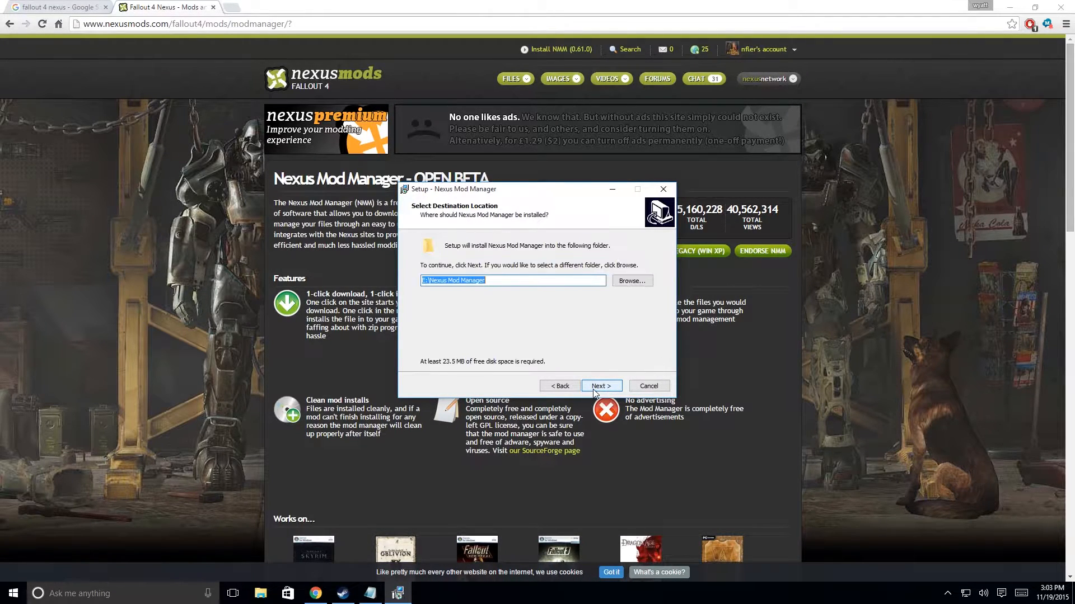
{"action": "left_click", "coordinate": [600, 386]}
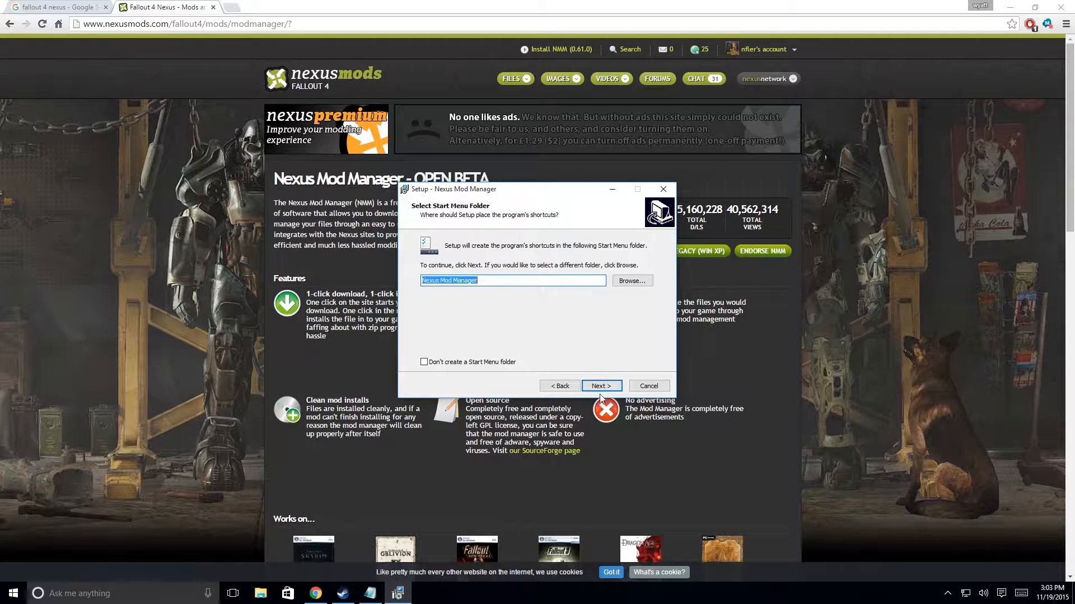
{"action": "left_click", "coordinate": [603, 388]}
{"action": "left_click", "coordinate": [607, 388]}
{"action": "left_click", "coordinate": [606, 387]}
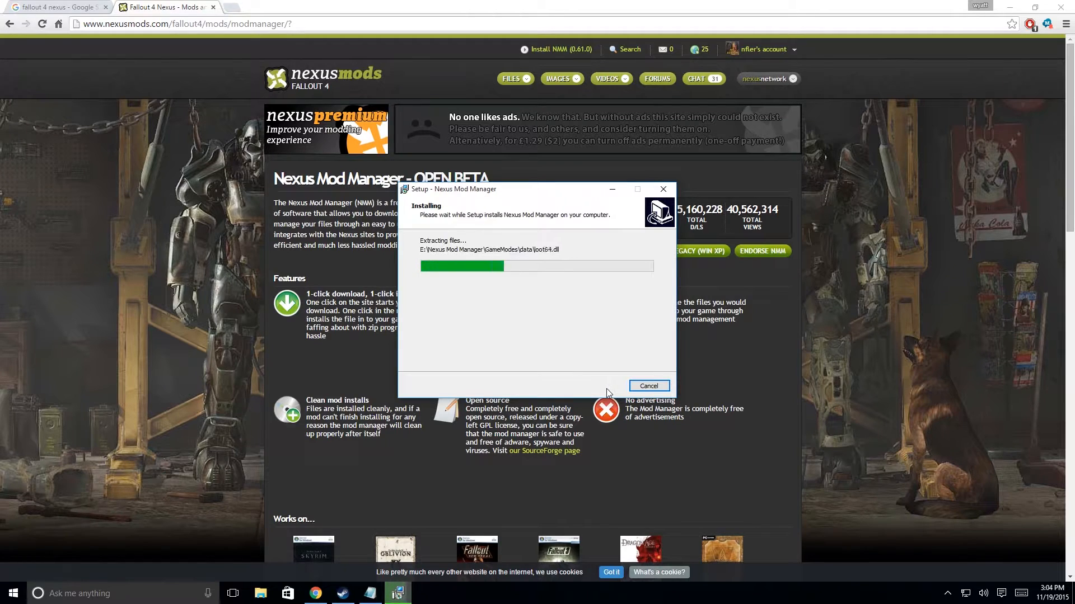
{"action": "left_click", "coordinate": [602, 386]}
{"action": "left_click", "coordinate": [611, 385]}
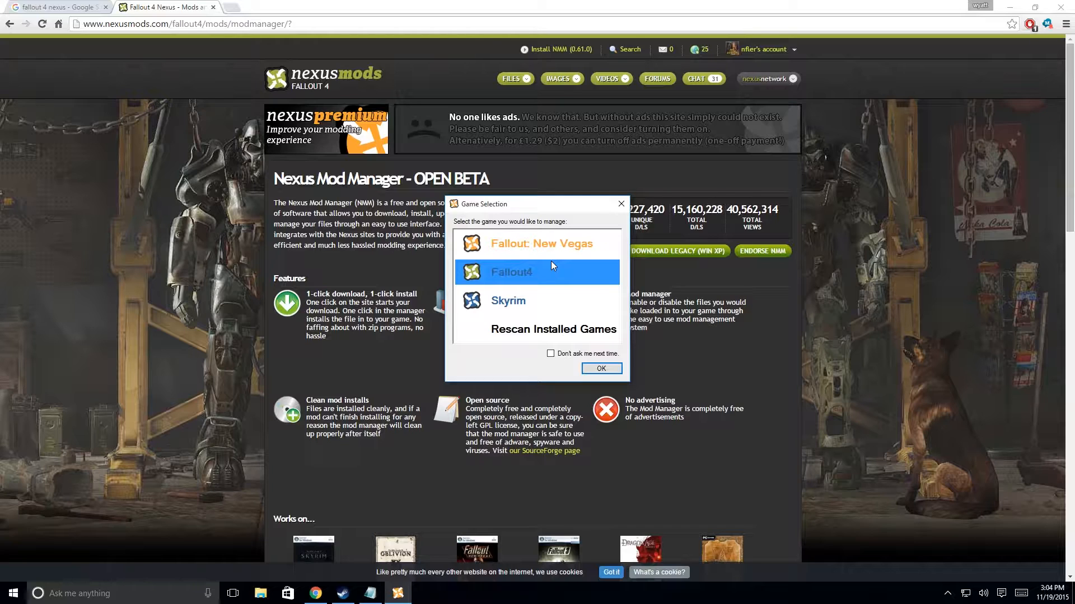
Rescan for installed games and confirm the detected locations of Fallout: New Vegas, Skyrim and Fallout4.
{"action": "left_click", "coordinate": [542, 334]}
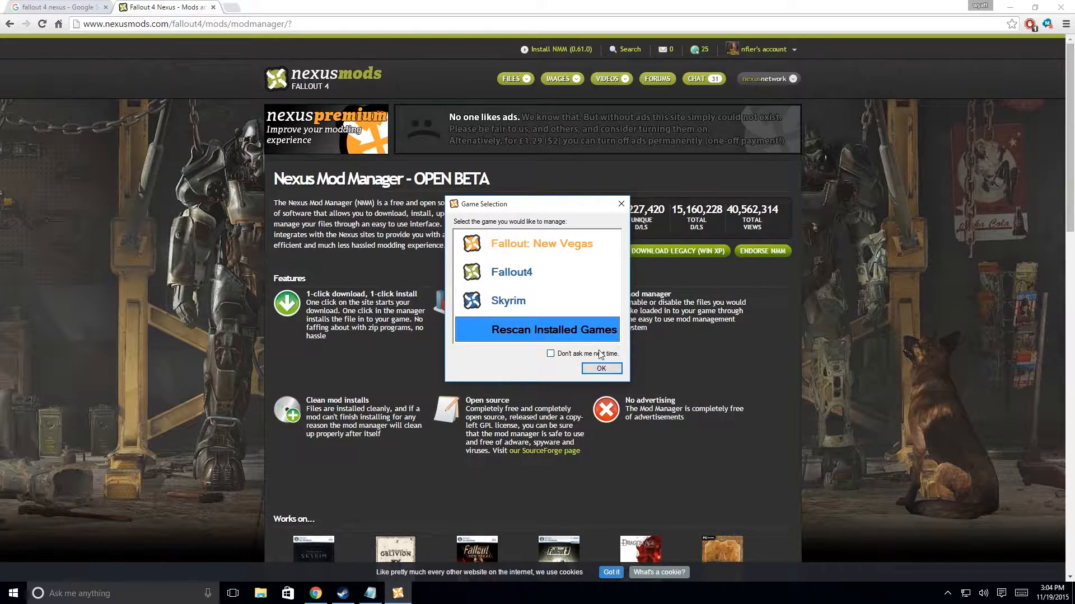
{"action": "left_click", "coordinate": [601, 369]}
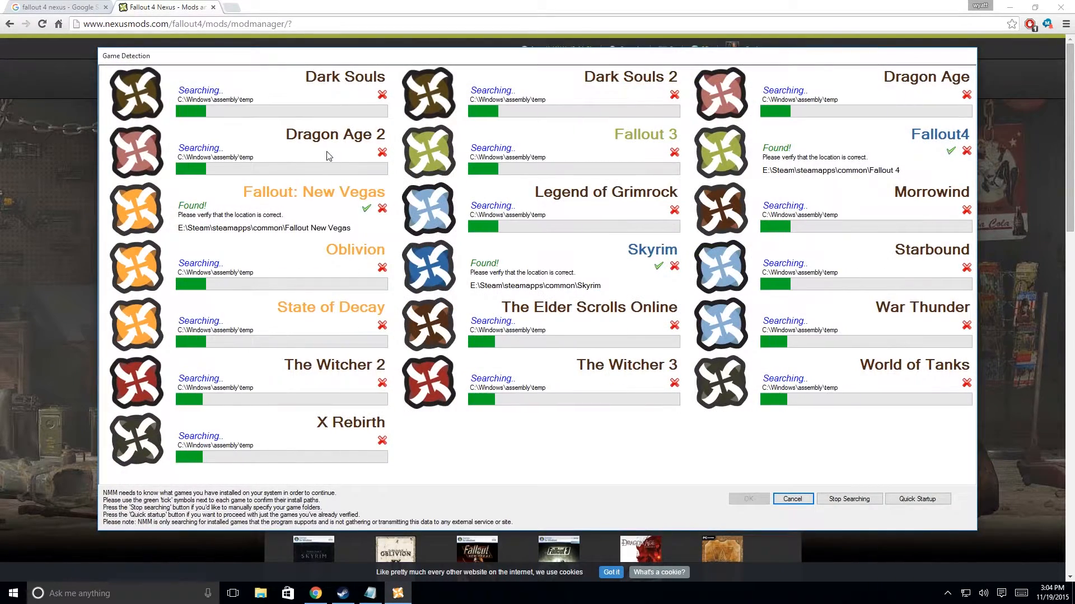
{"action": "left_click", "coordinate": [367, 210]}
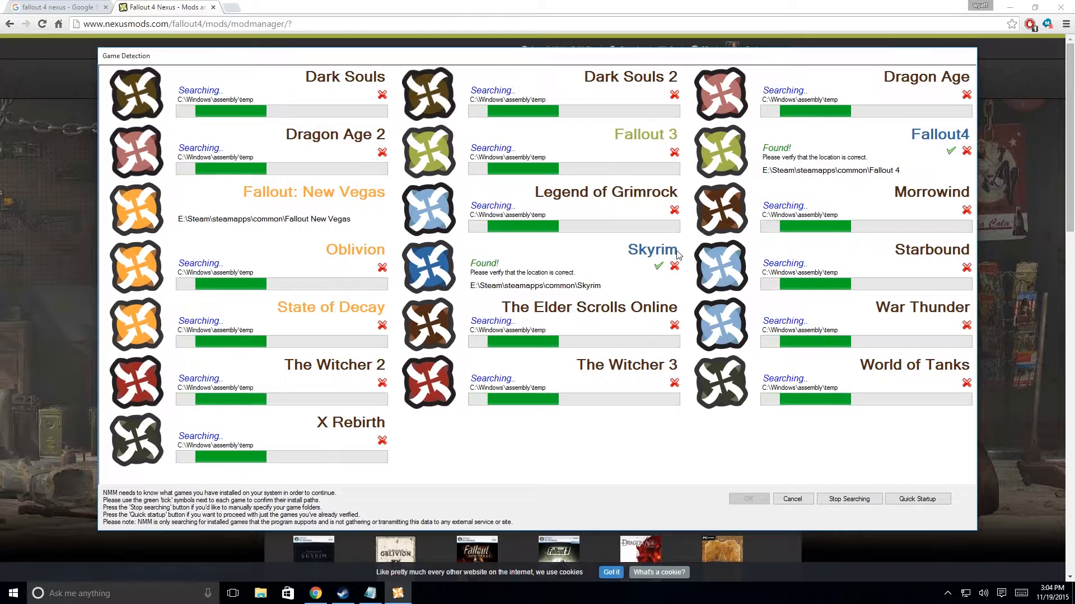
{"action": "left_click", "coordinate": [660, 265]}
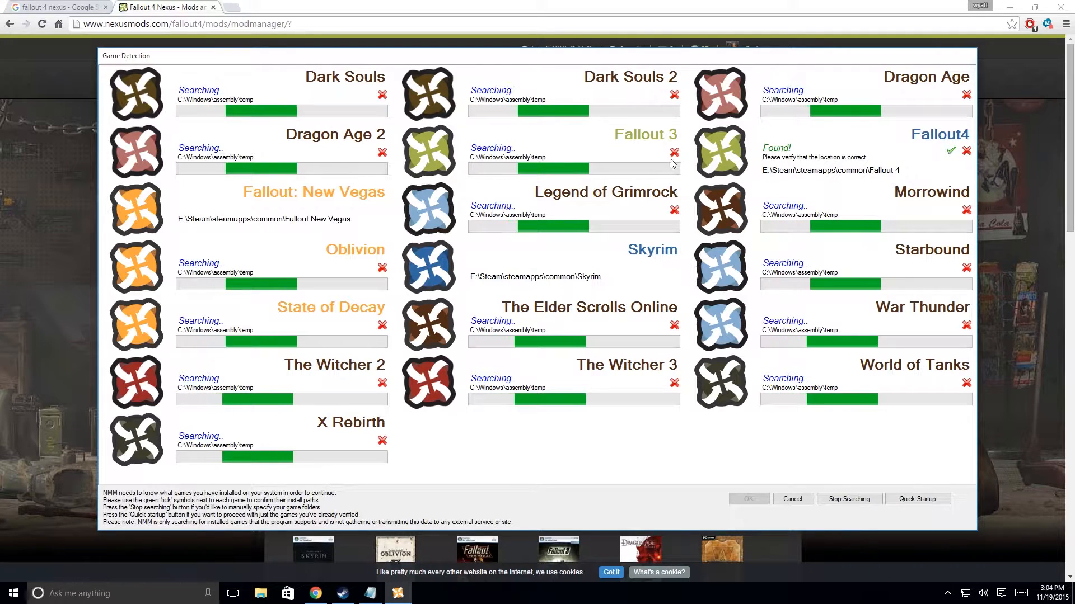
{"action": "left_click", "coordinate": [951, 151]}
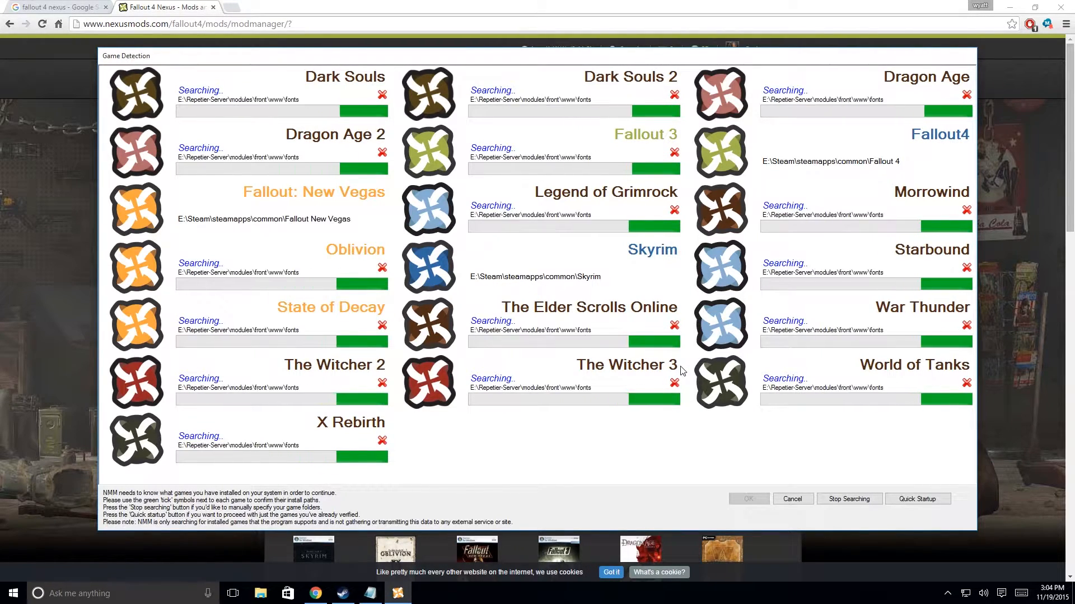
Stop the game search, accept the confirmed locations, and choose Fallout4 as the game to manage.
{"action": "left_click", "coordinate": [864, 506]}
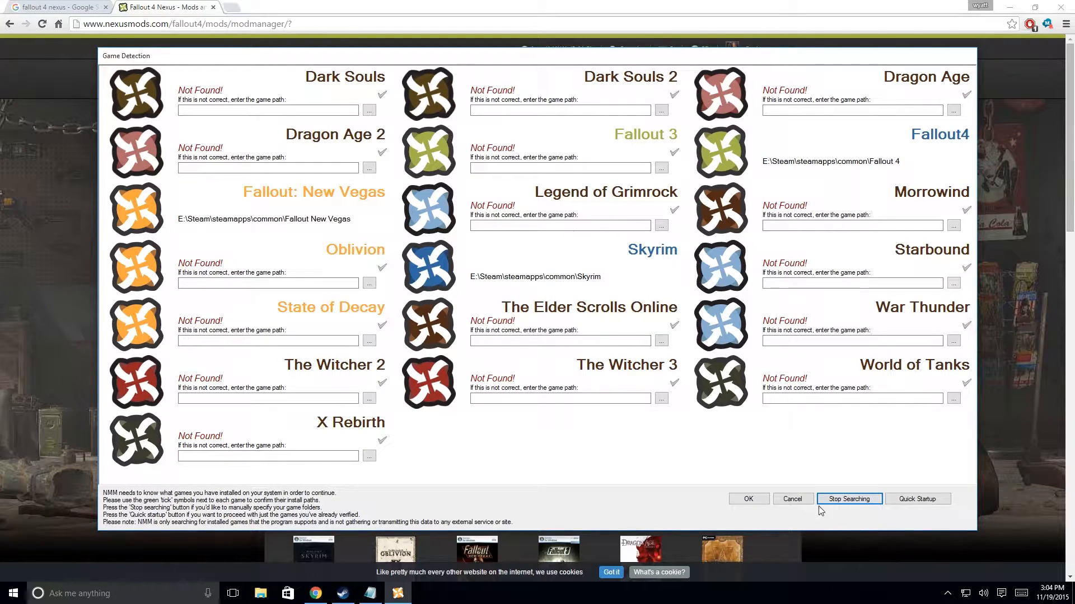
{"action": "left_click", "coordinate": [747, 499]}
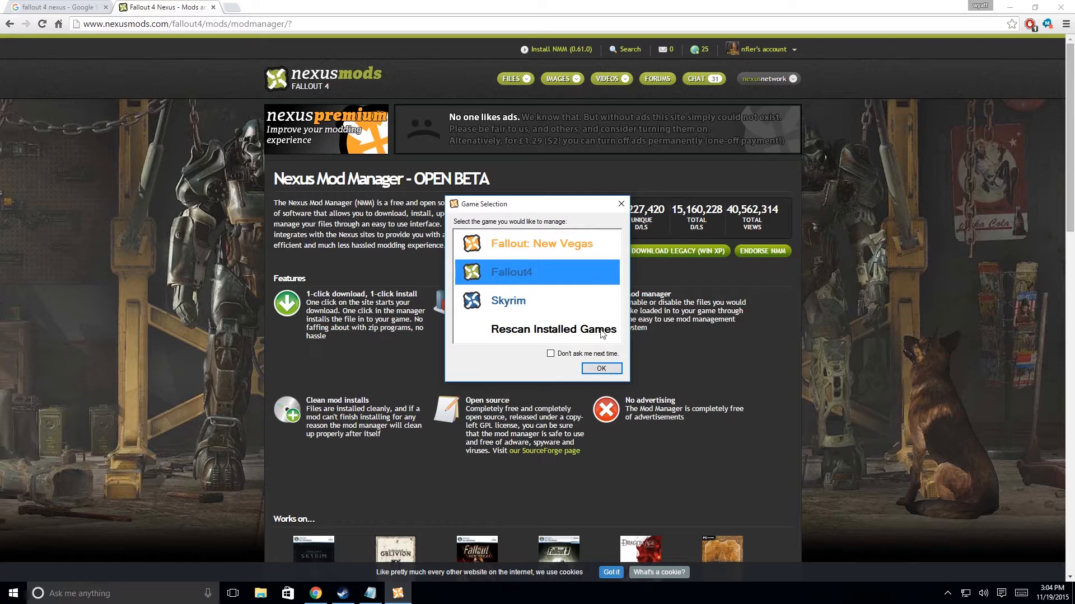
{"action": "left_click", "coordinate": [612, 370]}
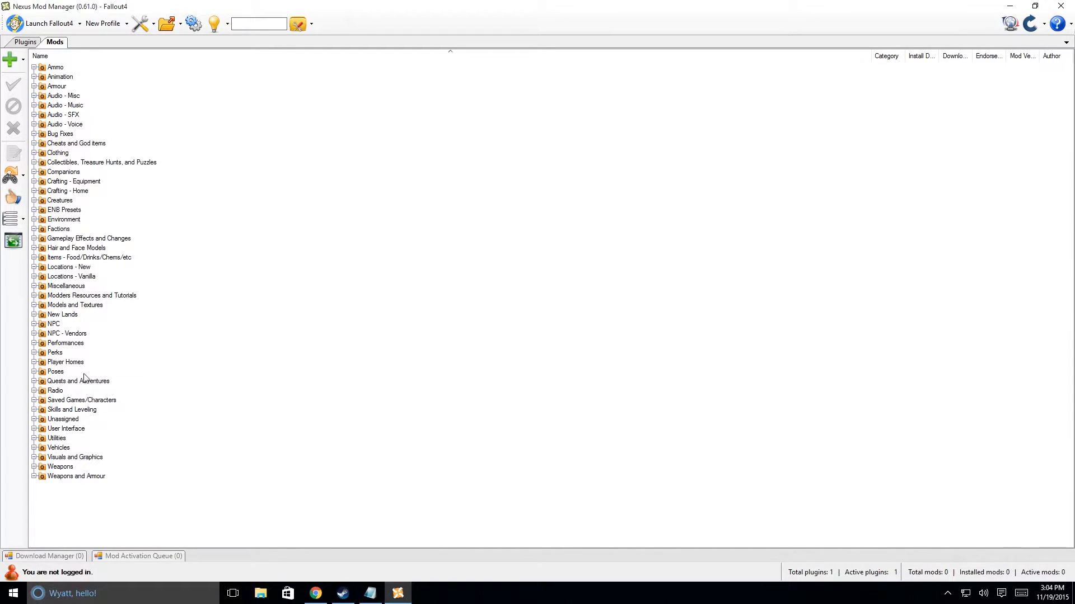
Toggle the hidden categories in the mod list and log in to the Nexus account.
{"action": "left_click", "coordinate": [23, 220]}
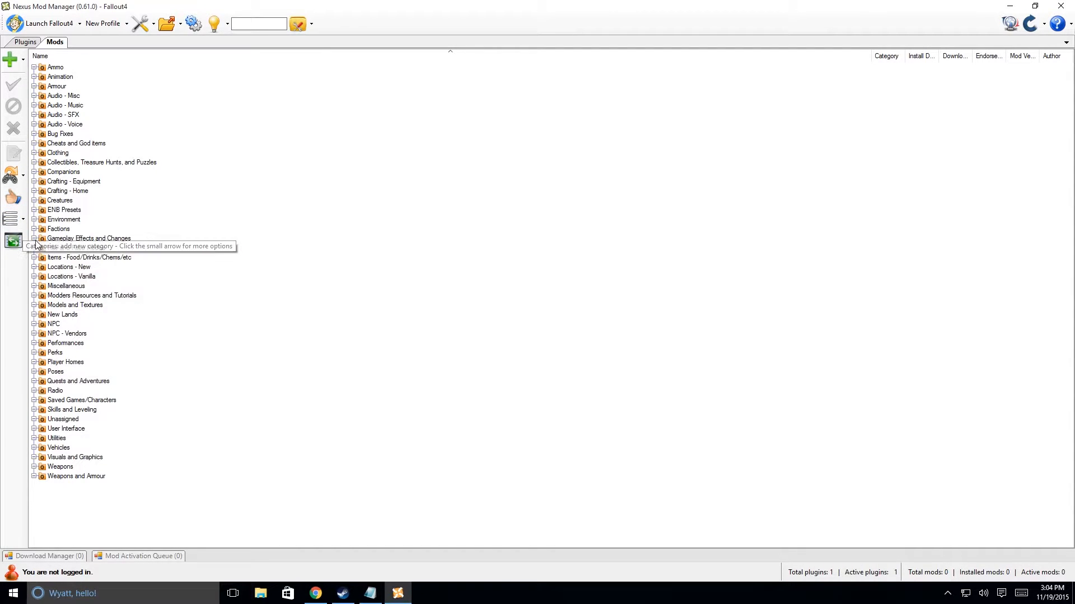
{"action": "left_click", "coordinate": [23, 220]}
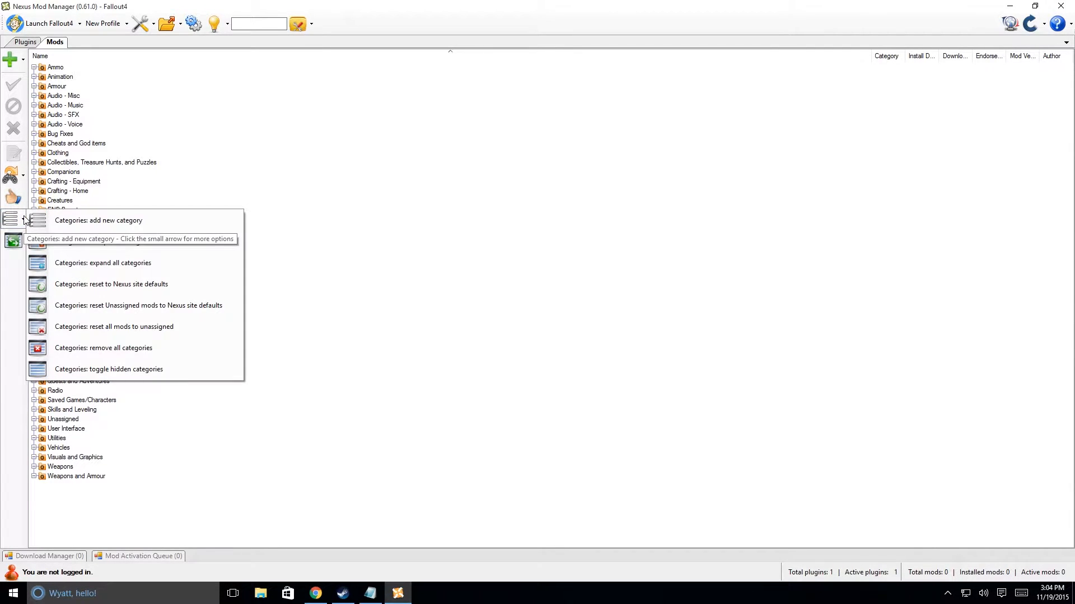
{"action": "left_click", "coordinate": [113, 370]}
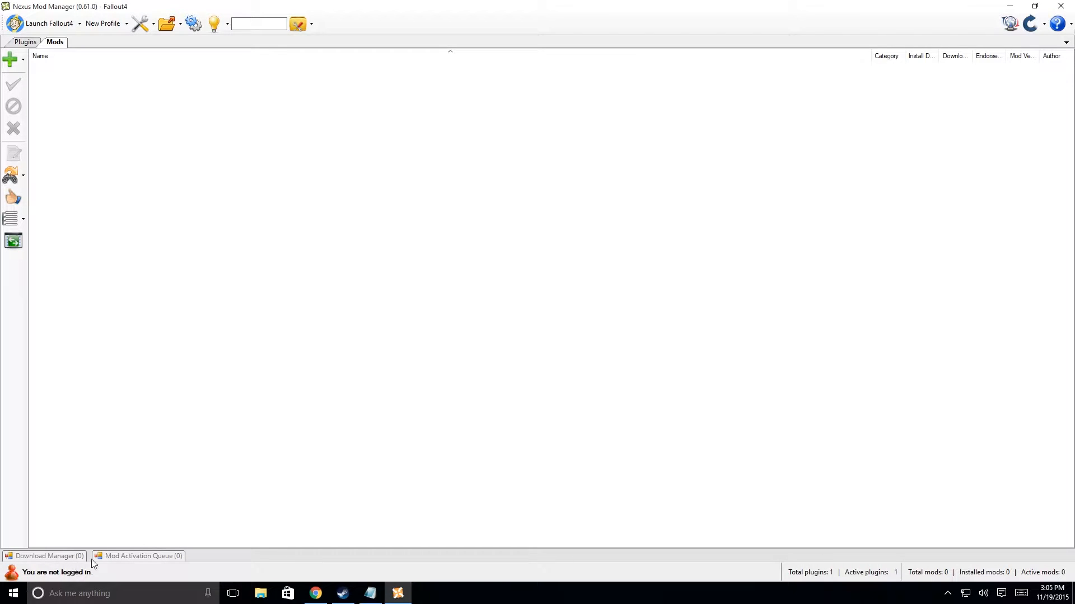
{"action": "left_click", "coordinate": [11, 574]}
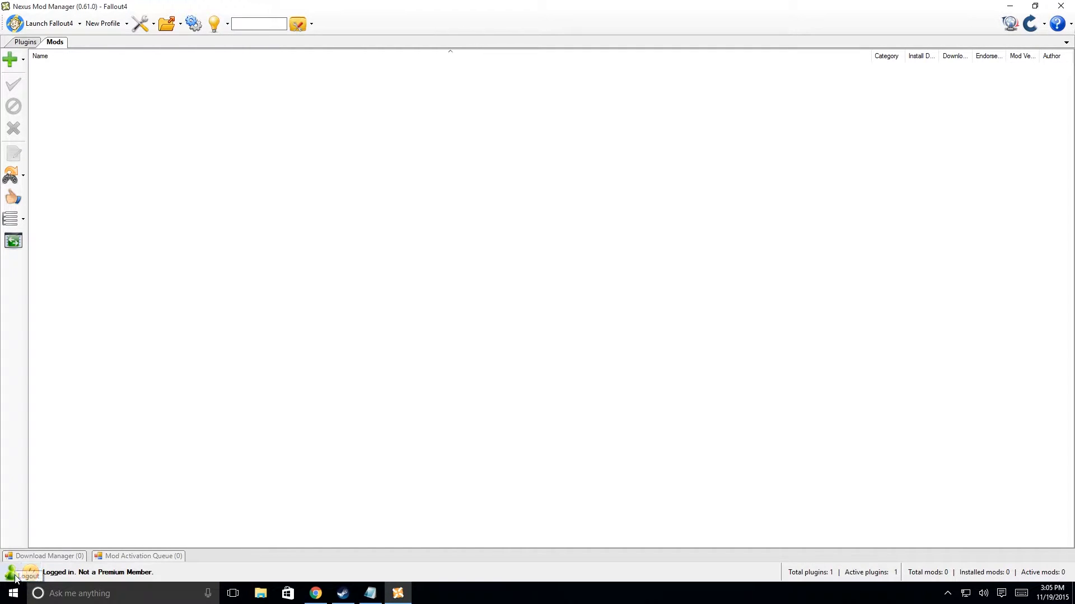
{"action": "left_click", "coordinate": [316, 593]}
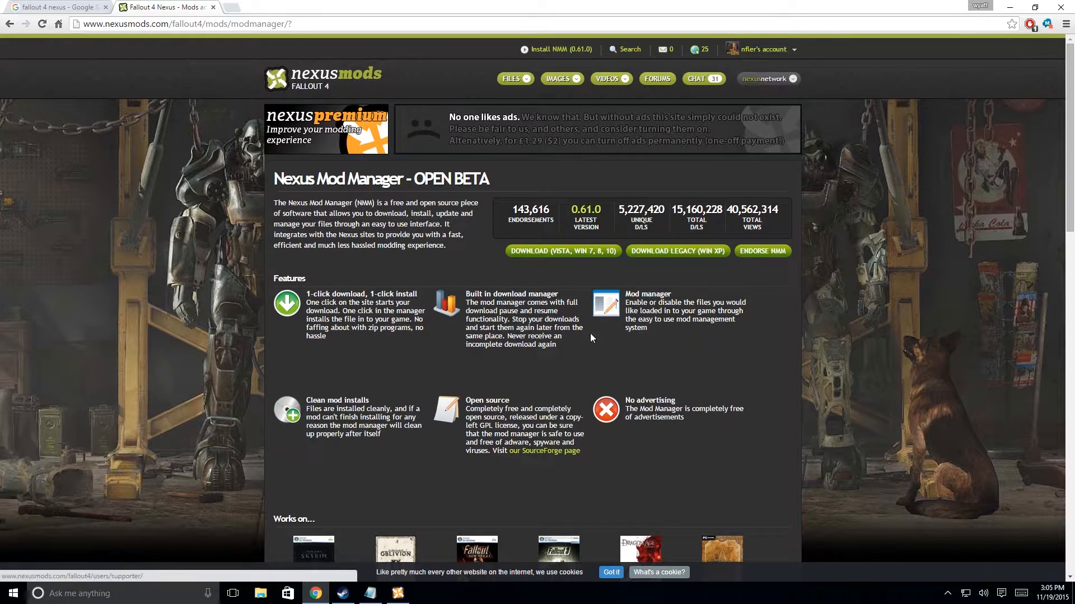
{"action": "mouse_move", "coordinate": [390, 598]}
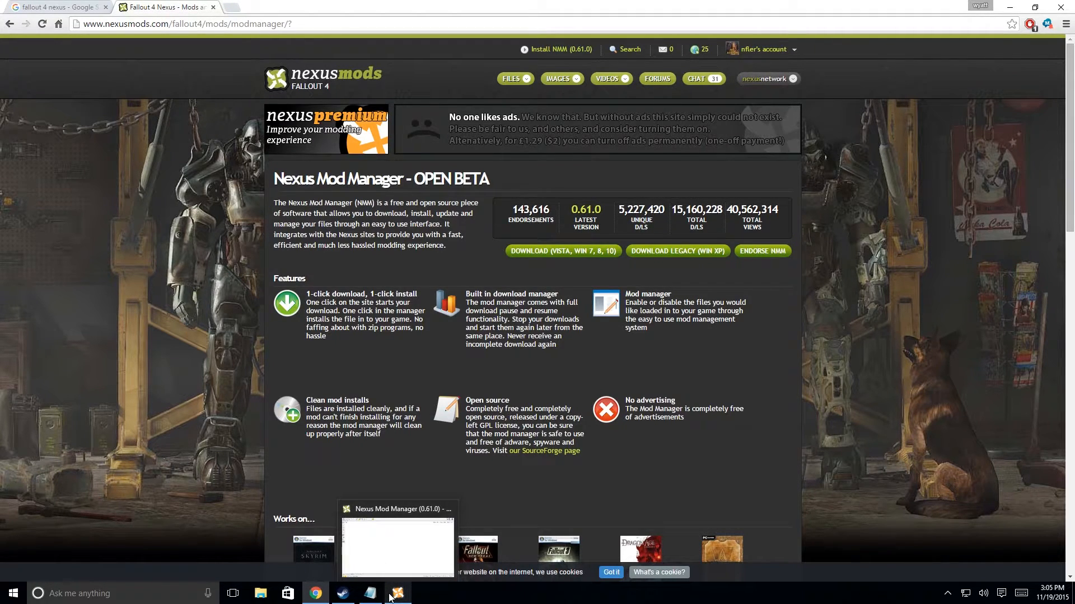
{"action": "left_click", "coordinate": [394, 595]}
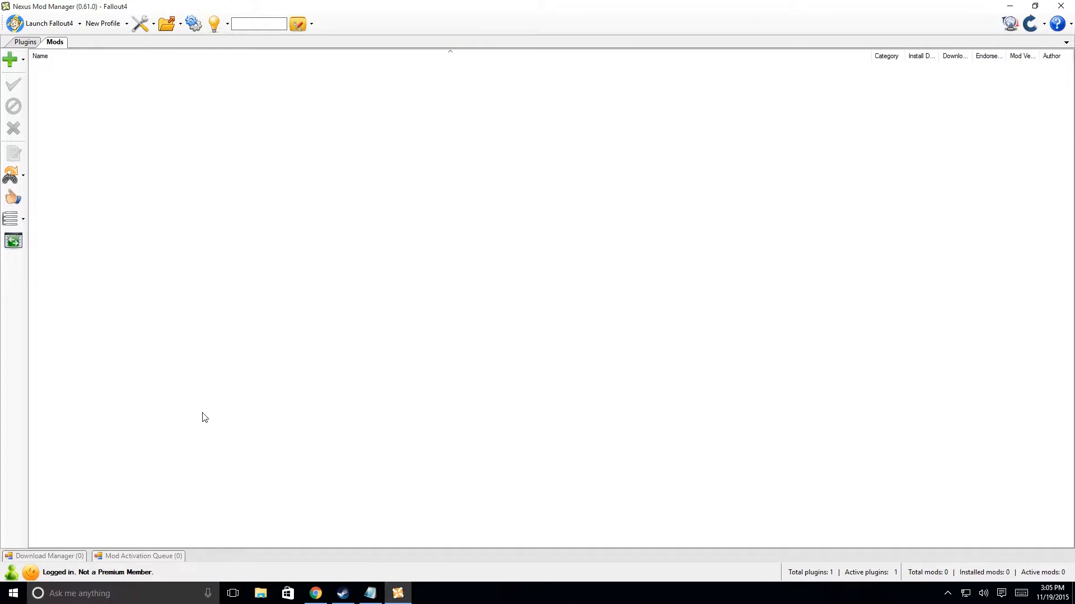
Switch to Chrome and view the Fallout 4 files of the month on Nexus Mods.
{"action": "left_click", "coordinate": [316, 593]}
{"action": "mouse_move", "coordinate": [563, 83]}
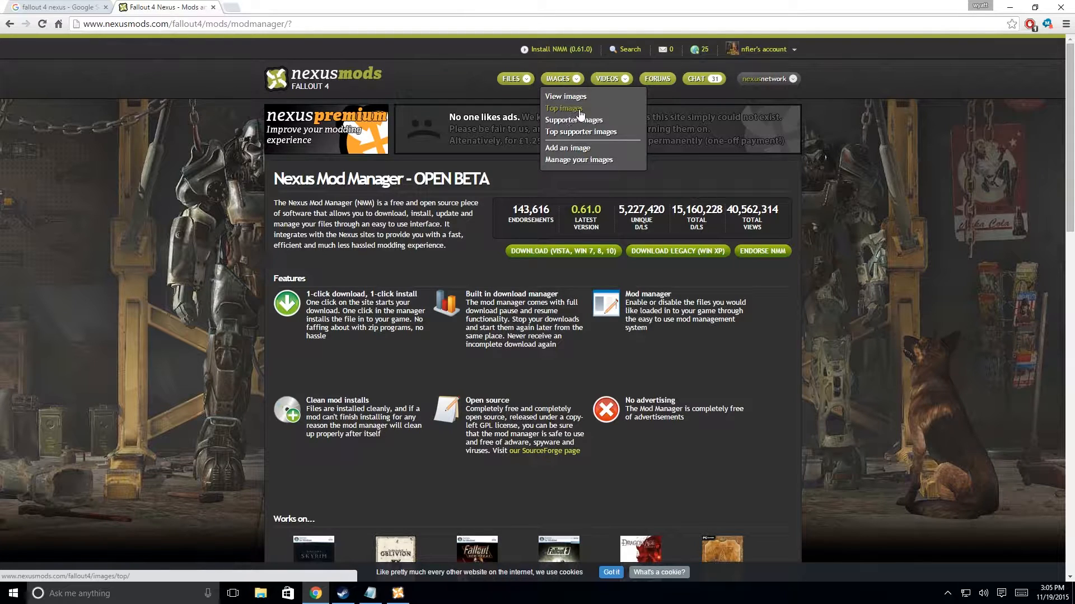
{"action": "mouse_move", "coordinate": [525, 82]}
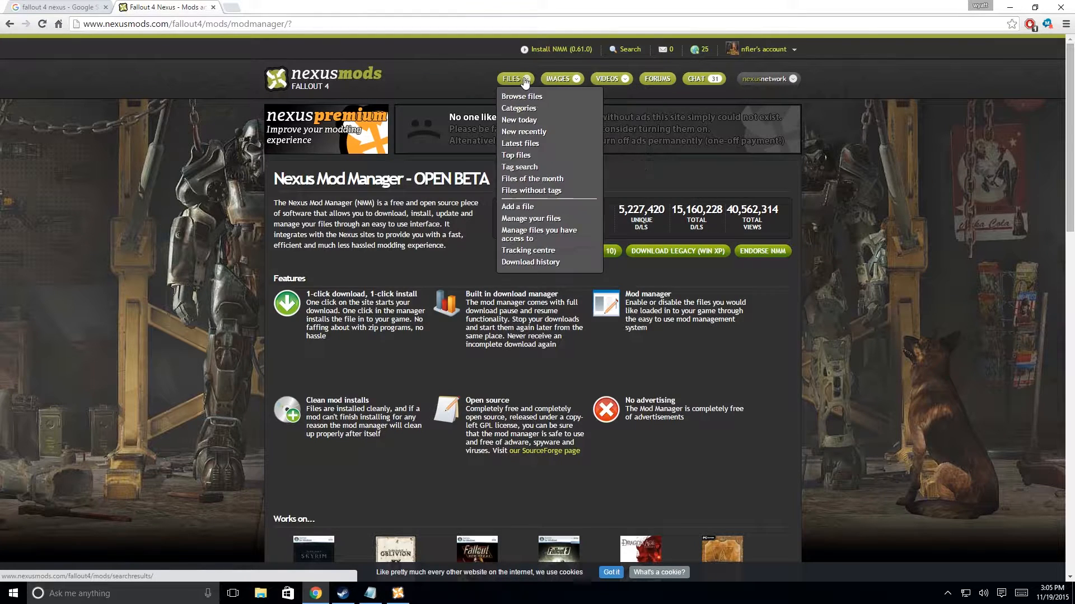
{"action": "left_click", "coordinate": [520, 179]}
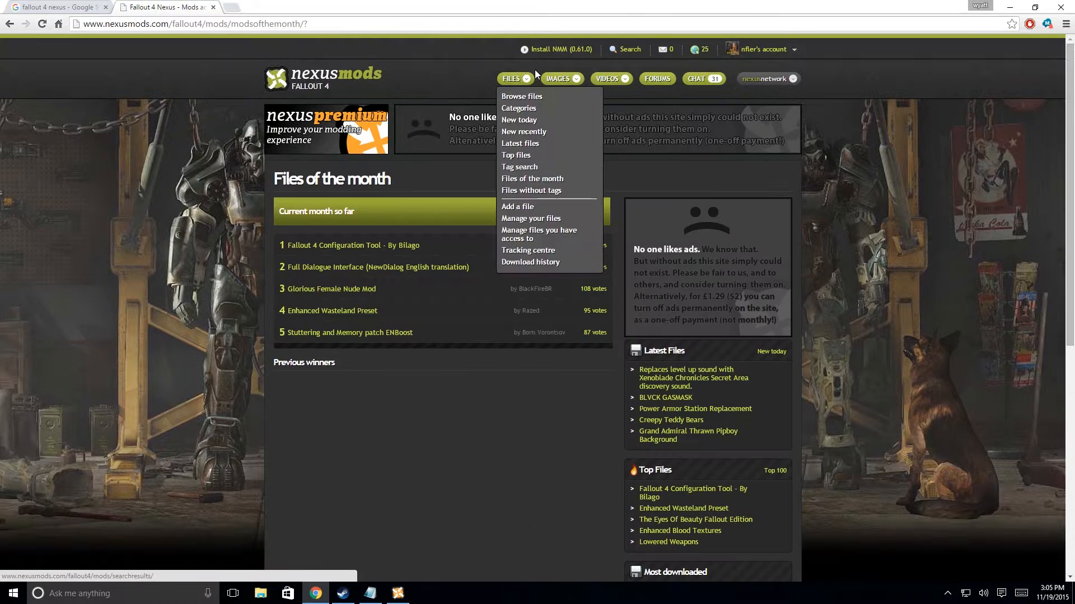
Browse the Fallout 4 top files and open the Fallout Texture Overhaul PipBoy (Pip-Boy) UHD 4K mod page.
{"action": "left_click", "coordinate": [524, 156]}
{"action": "scroll", "coordinate": [330, 484], "scroll_direction": "down", "scroll_amount": 7}
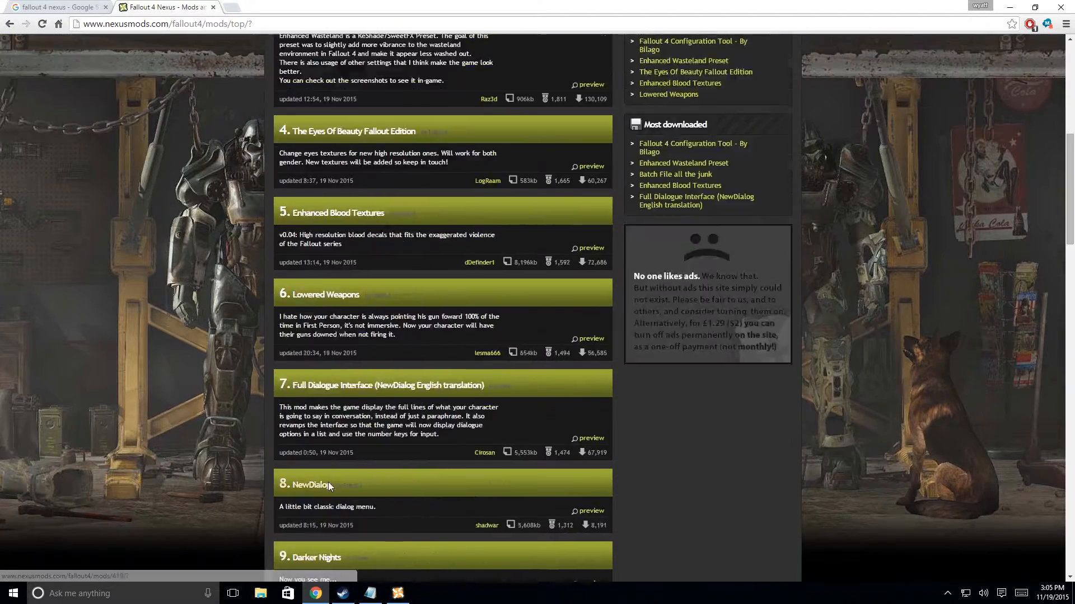
{"action": "scroll", "coordinate": [327, 487], "scroll_direction": "down", "scroll_amount": 20}
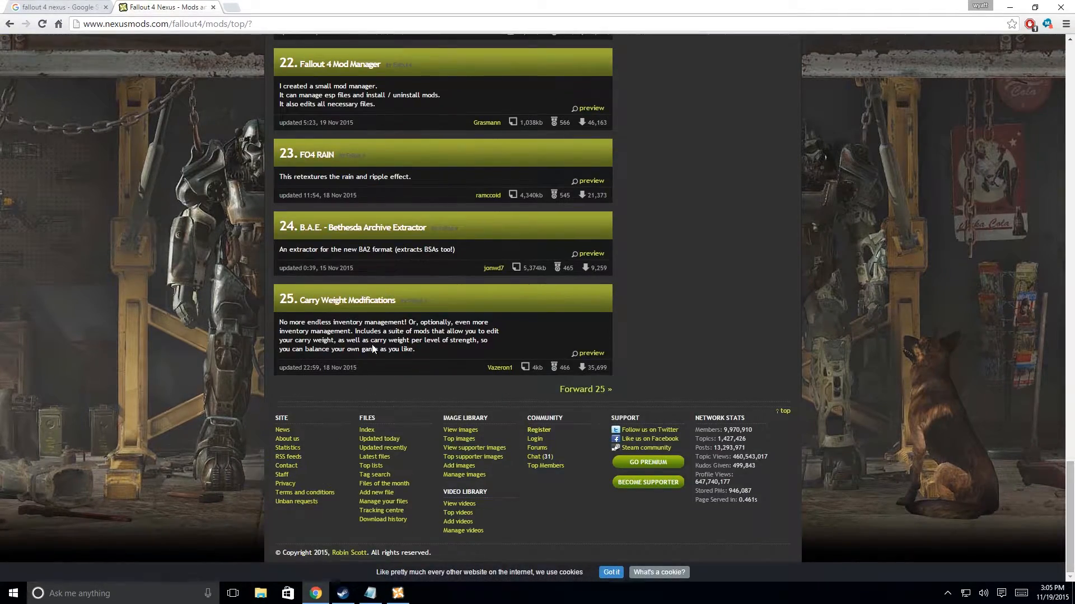
{"action": "scroll", "coordinate": [372, 348], "scroll_direction": "up", "scroll_amount": 5}
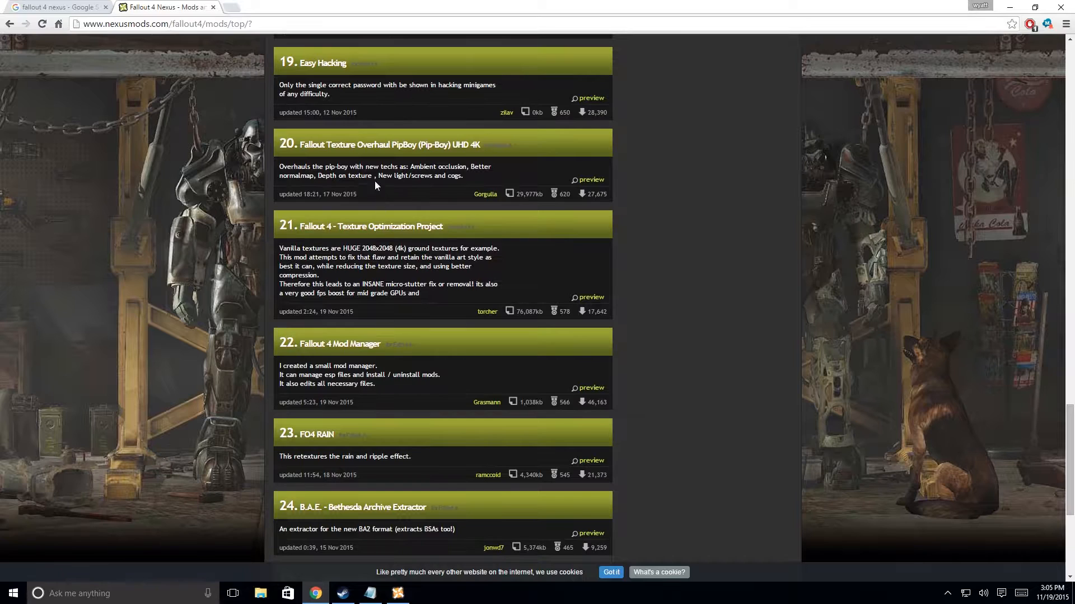
{"action": "left_click", "coordinate": [372, 147]}
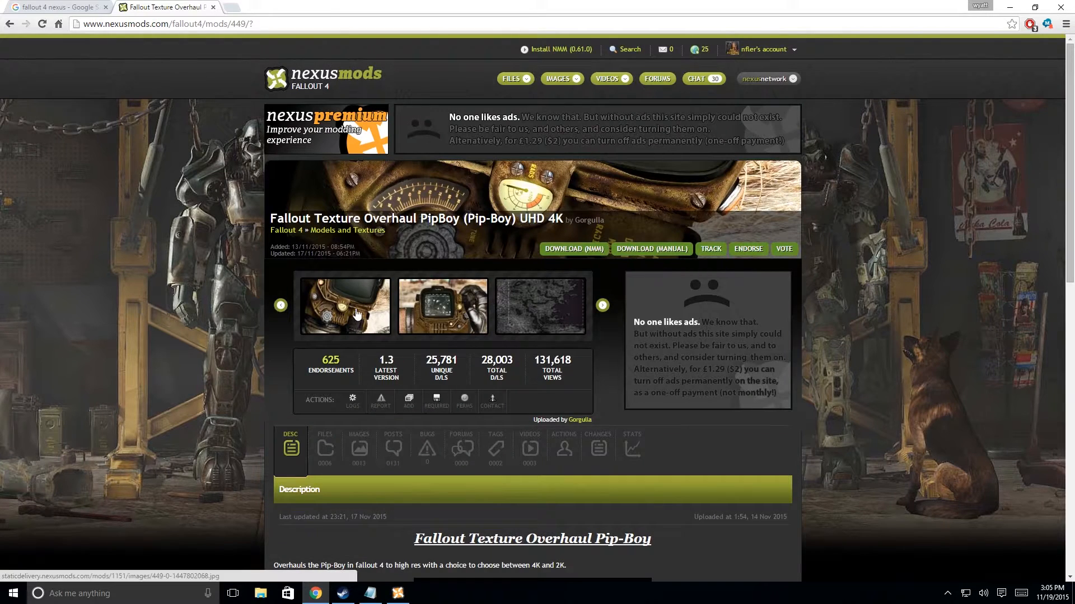
Download the FTO Pip-Boy UHD 4K main file with the manager, and view its progress in Nexus Mod Manager's download list.
{"action": "scroll", "coordinate": [354, 314], "scroll_direction": "down", "scroll_amount": 4}
{"action": "left_click", "coordinate": [324, 221]}
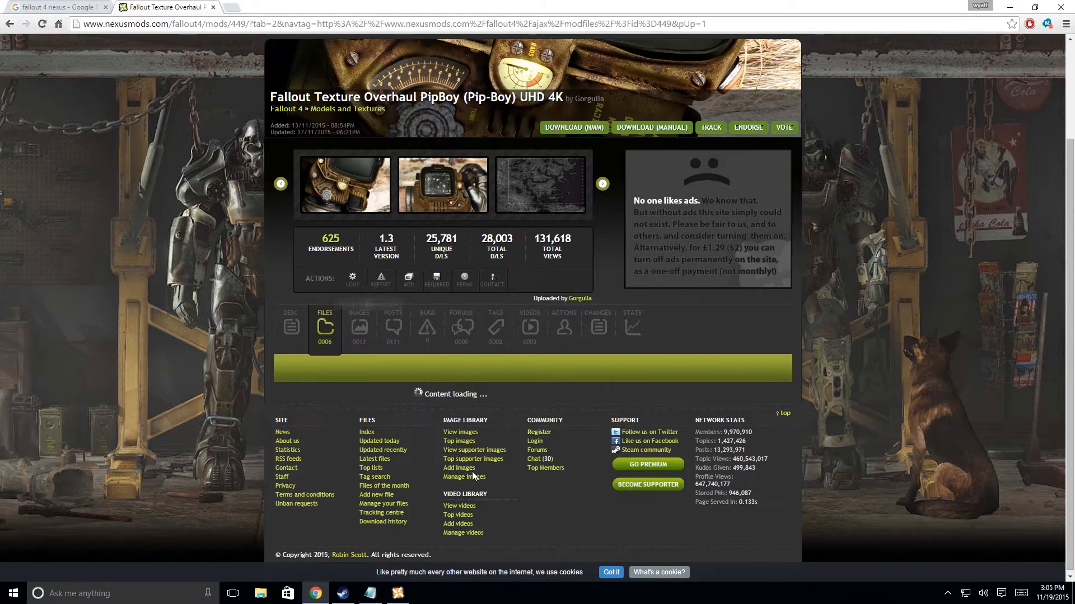
{"action": "scroll", "coordinate": [355, 430], "scroll_direction": "down", "scroll_amount": 1}
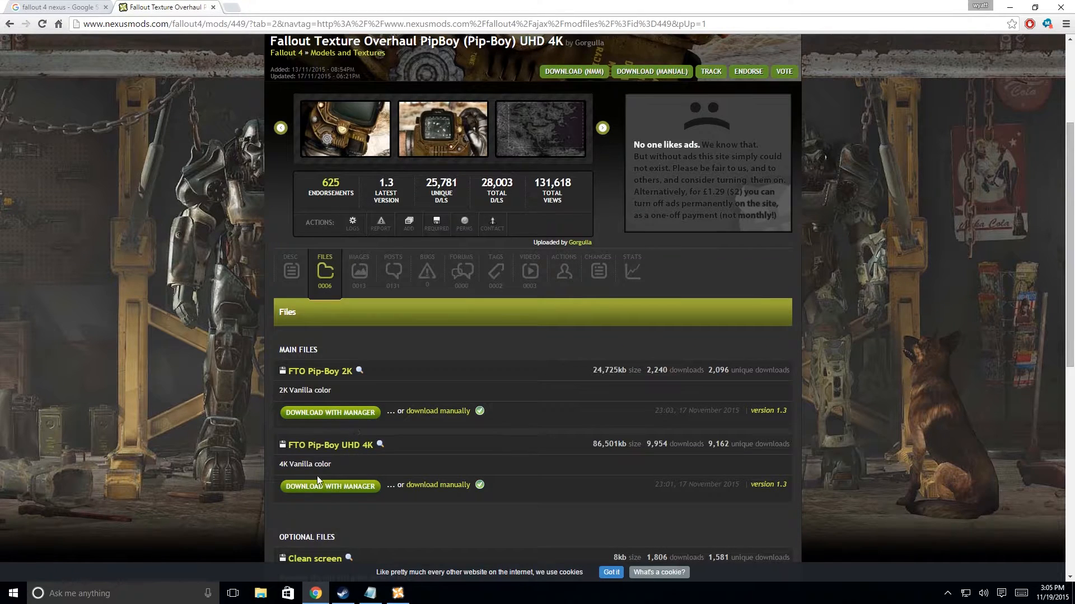
{"action": "scroll", "coordinate": [310, 468], "scroll_direction": "down", "scroll_amount": 1}
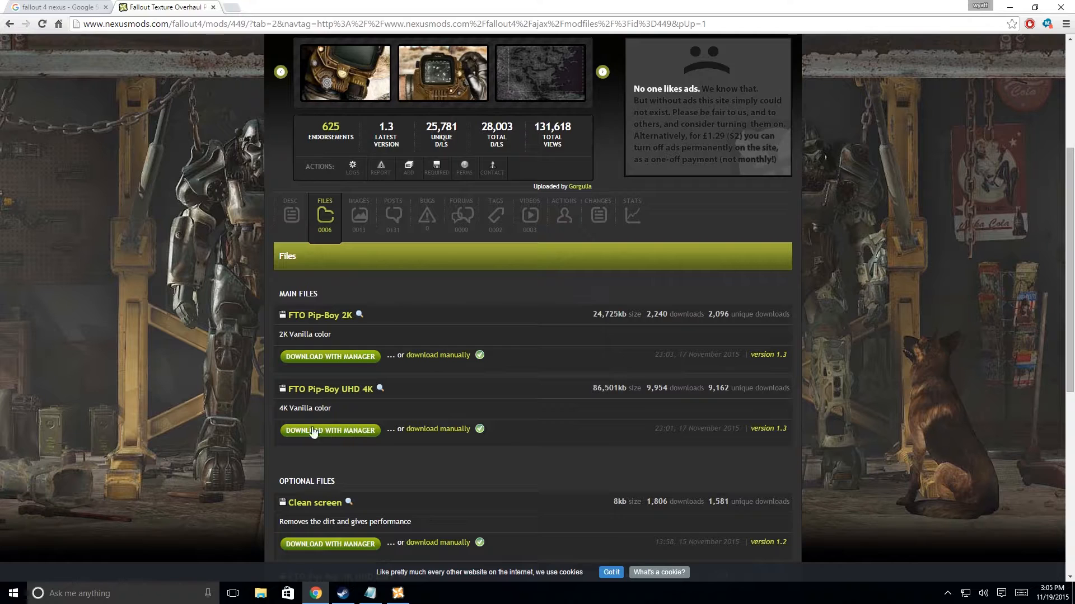
{"action": "left_click", "coordinate": [340, 432]}
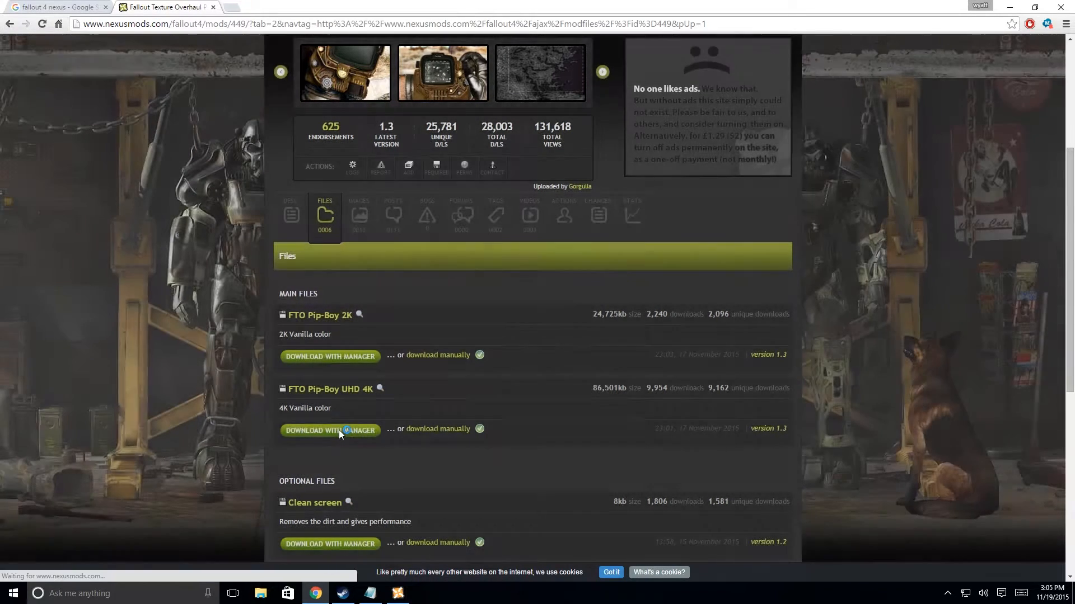
{"action": "left_click", "coordinate": [394, 596]}
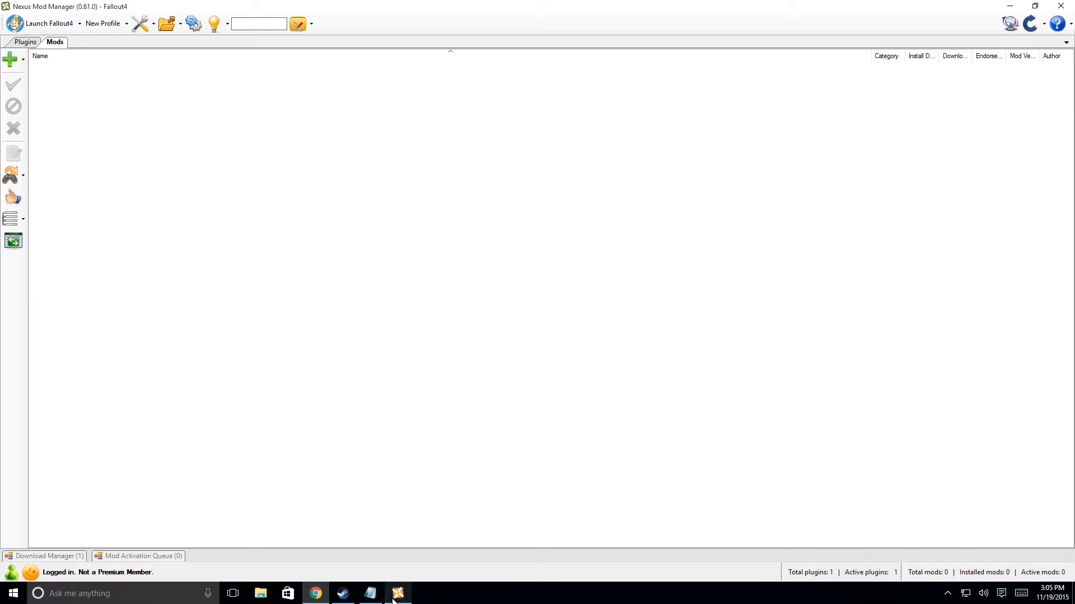
{"action": "left_click", "coordinate": [37, 556]}
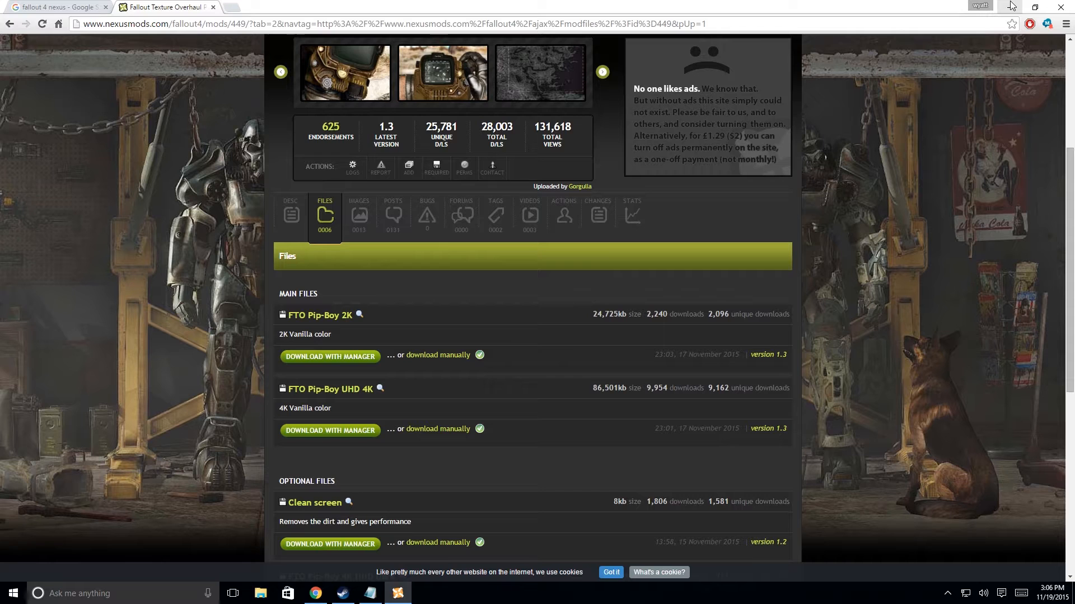
Minimize the mod manager and browser, and open the Documents\My Games\Fallout4 folder in File Explorer.
{"action": "left_click", "coordinate": [1010, 6]}
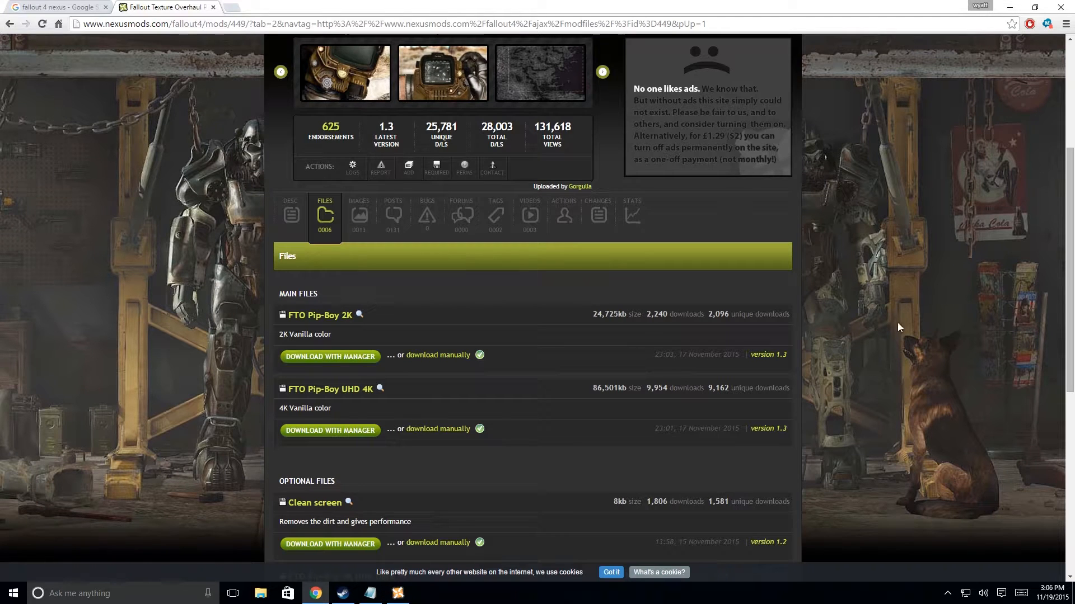
{"action": "left_click", "coordinate": [1010, 7]}
{"action": "left_click", "coordinate": [261, 594]}
{"action": "left_click", "coordinate": [77, 188]}
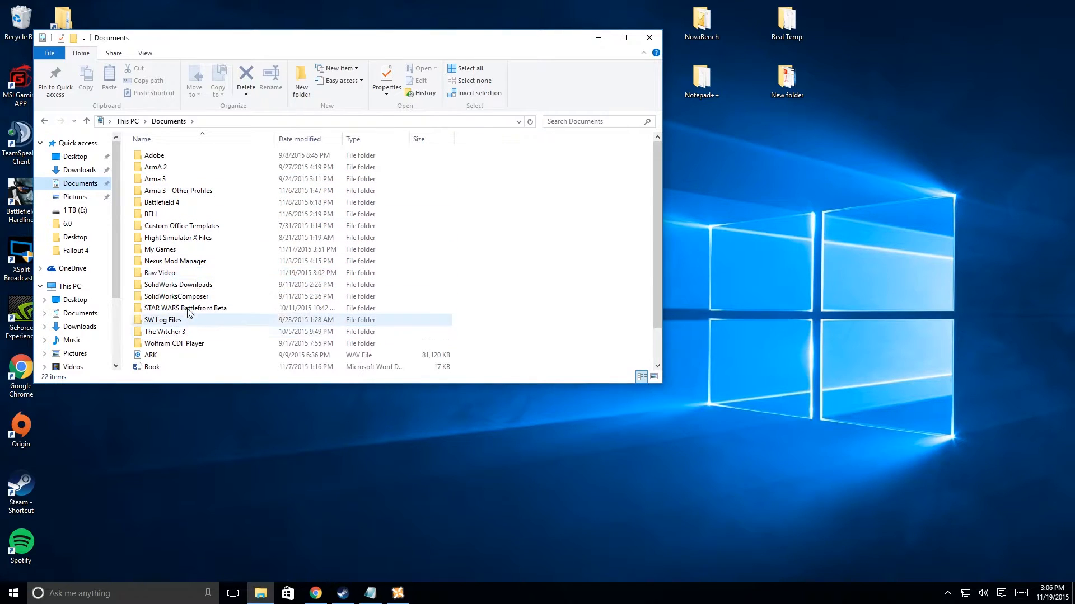
{"action": "double_click", "coordinate": [196, 251]}
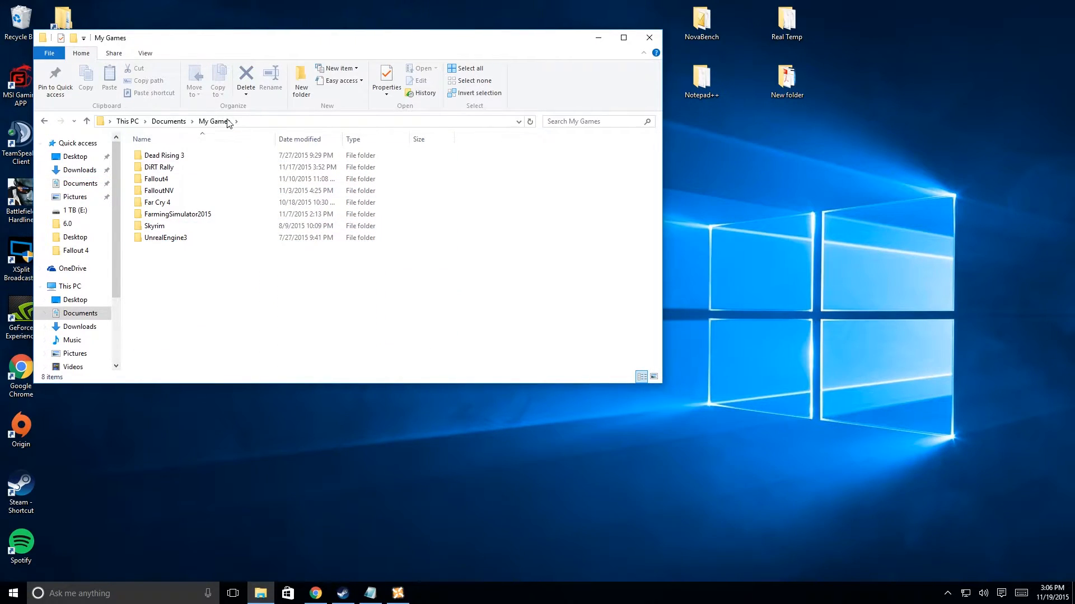
{"action": "double_click", "coordinate": [190, 181]}
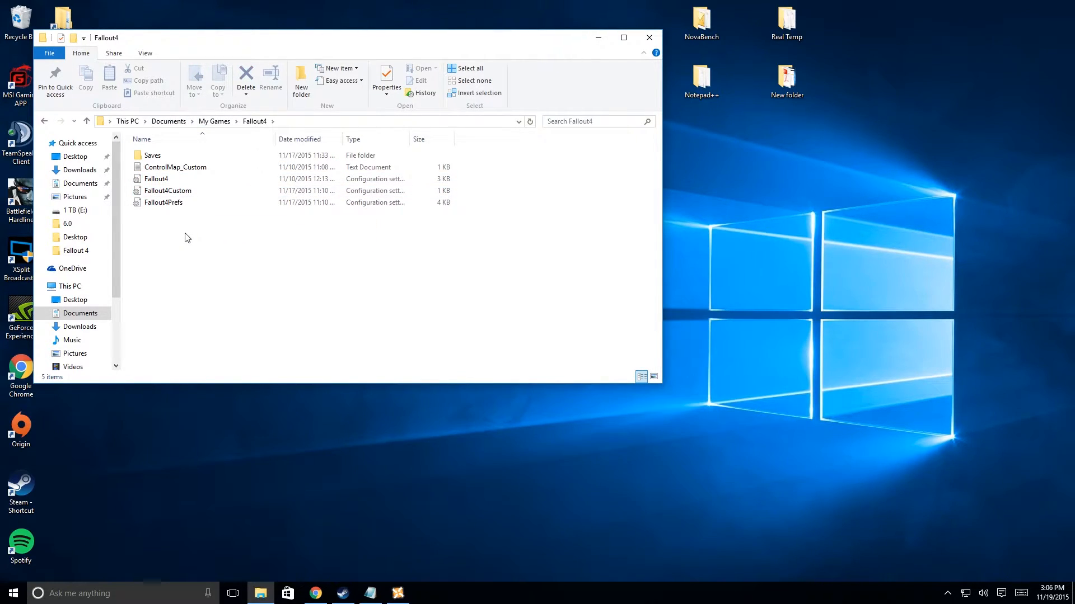
Open Fallout4Prefs.ini in Notepad++ and cut the bEnableFileSelection=1 line from the Prefs entry in the Notepad notes.
{"action": "right_click", "coordinate": [176, 204]}
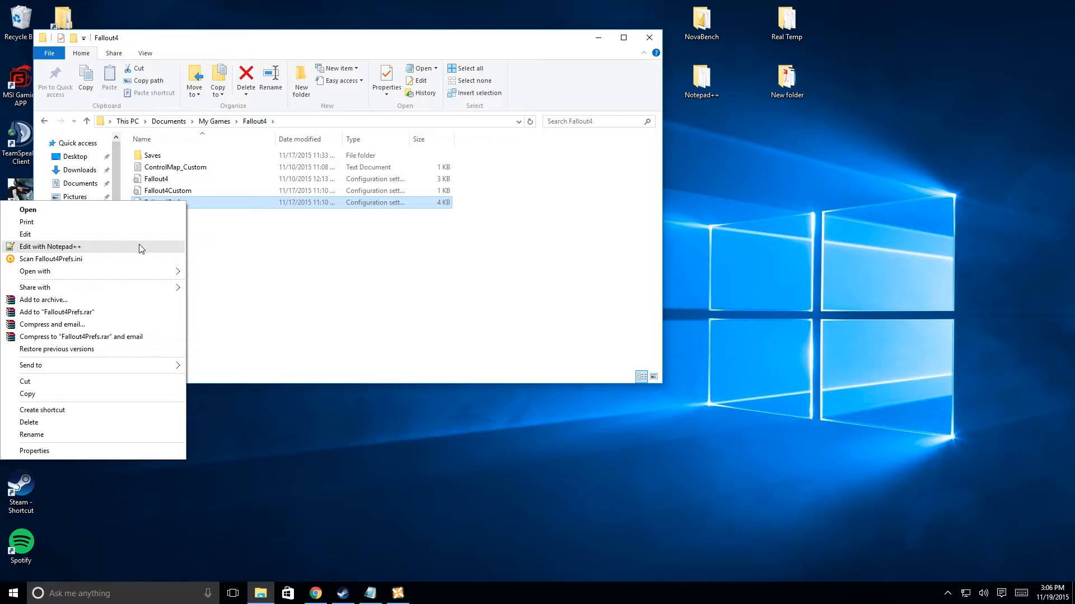
{"action": "left_click", "coordinate": [139, 247]}
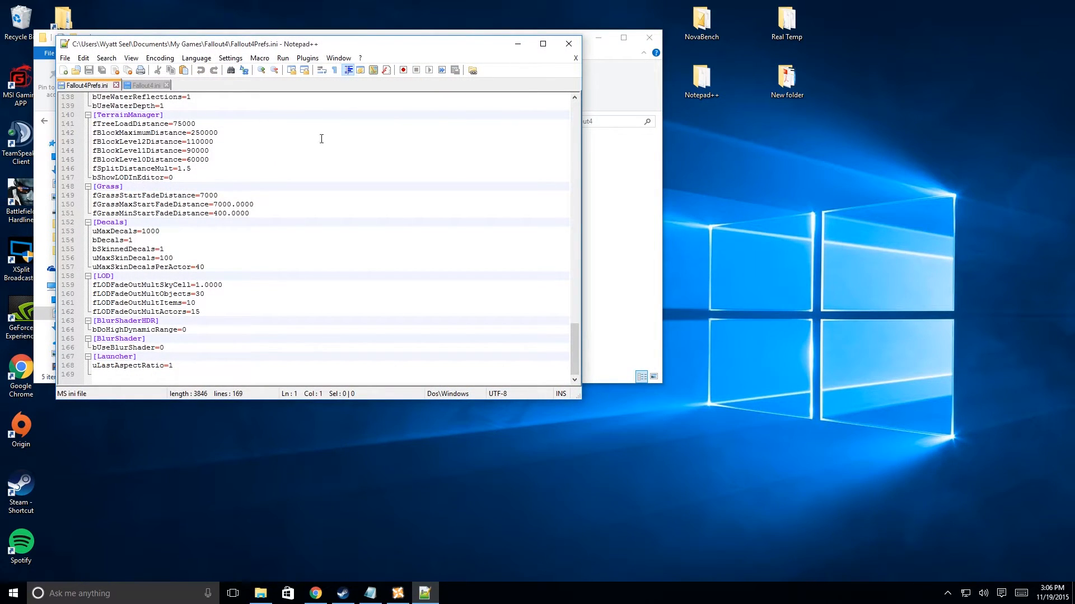
{"action": "left_click", "coordinate": [370, 594]}
{"action": "left_click_drag", "start_coordinate": [330, 131], "coordinate": [375, 144]}
{"action": "key", "text": "ctrl+c"}
{"action": "right_click", "coordinate": [390, 145]}
{"action": "left_click", "coordinate": [363, 164]}
Paste bEnableFileSelection=1 below uLastAspectRatio in the [Launcher] section of Fallout4Prefs.ini, then save and close the file.
{"action": "left_click", "coordinate": [108, 375]}
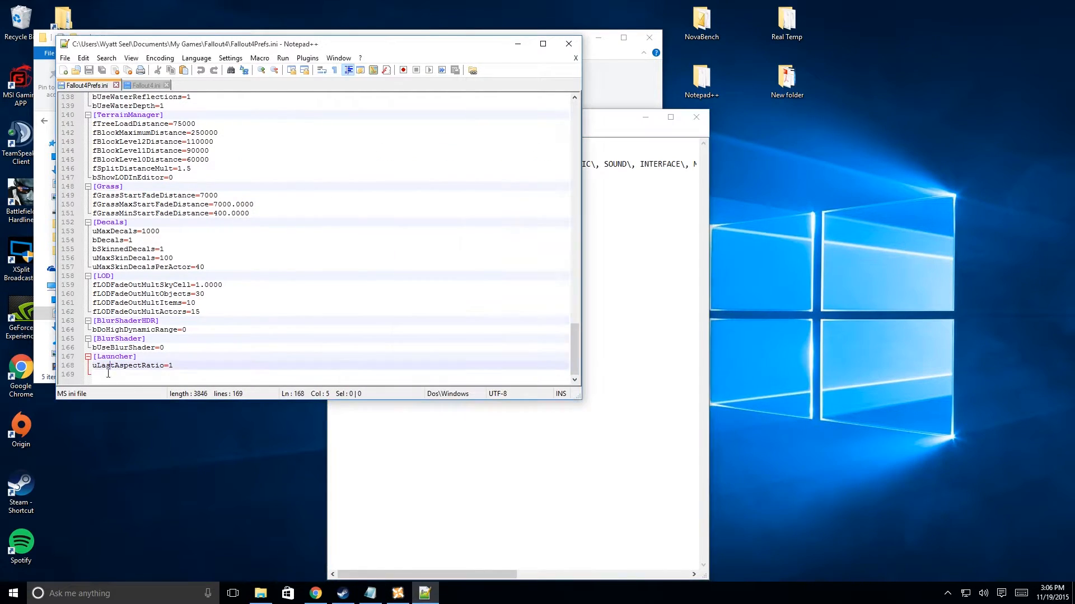
{"action": "right_click", "coordinate": [109, 376]}
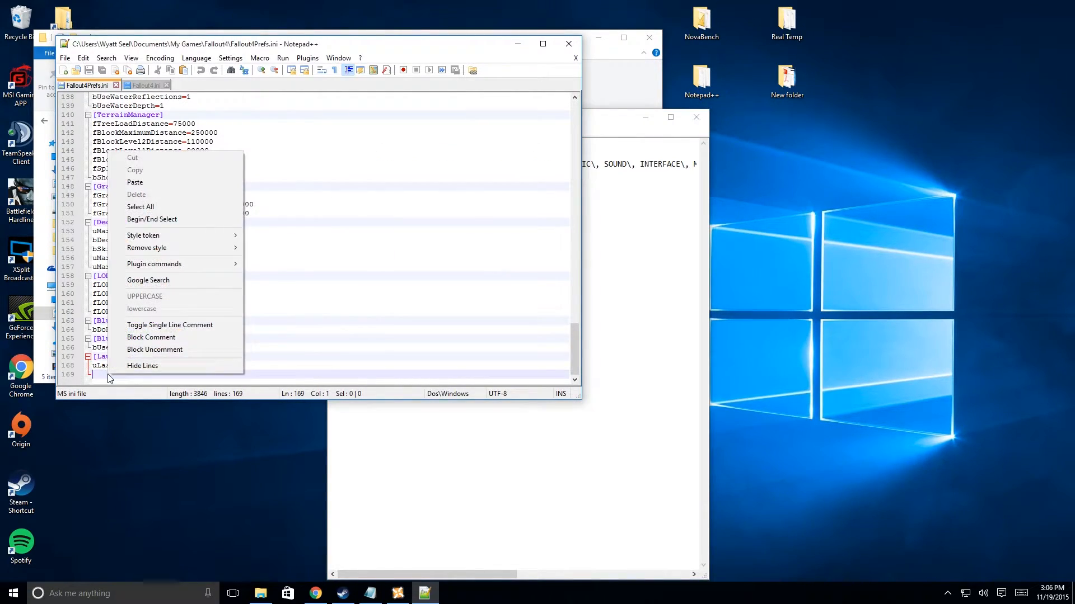
{"action": "left_click", "coordinate": [162, 190]}
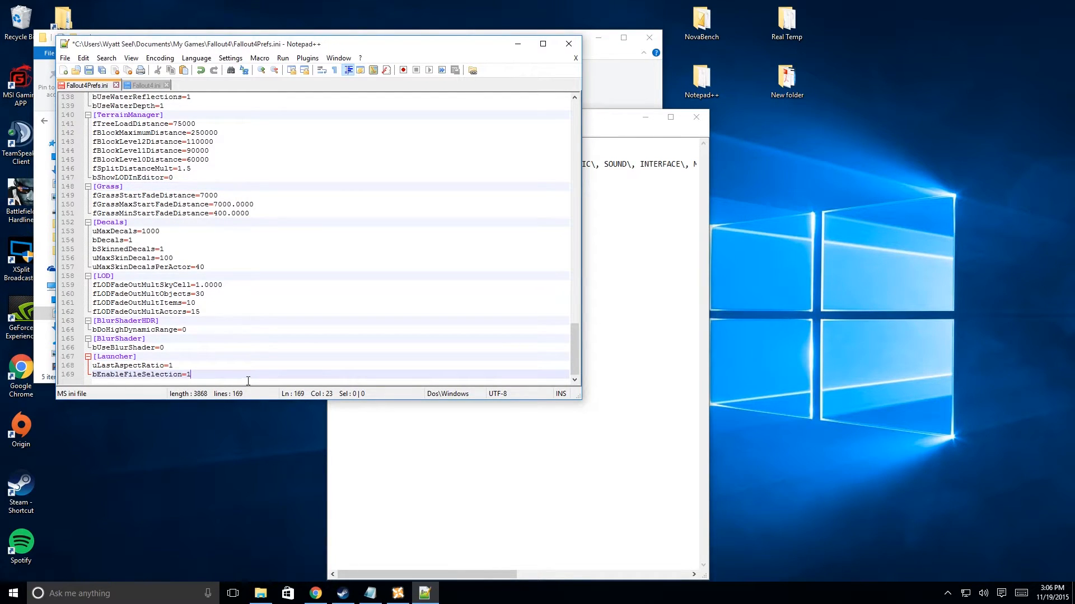
{"action": "left_click", "coordinate": [89, 71]}
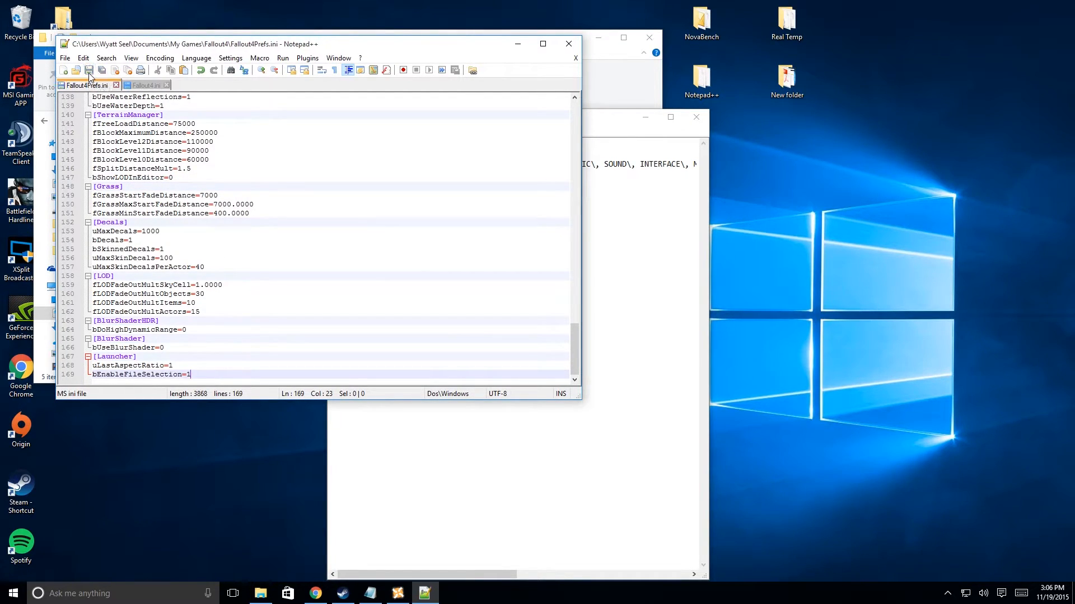
{"action": "left_click", "coordinate": [569, 44]}
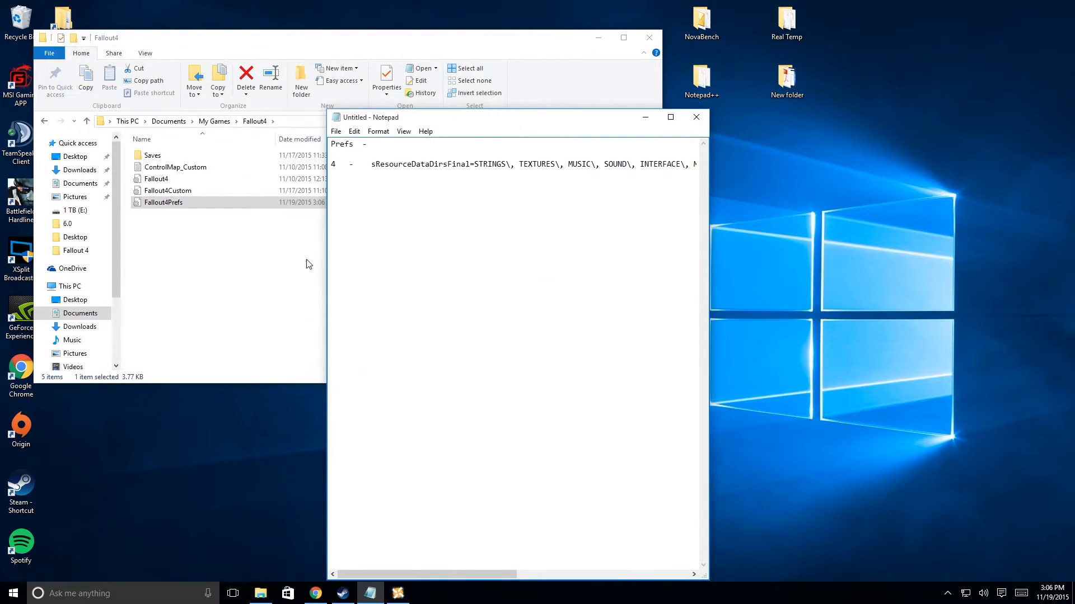
Open Fallout4.ini from the Fallout4 folder in Notepad++ and locate its [Archive] section.
{"action": "left_click", "coordinate": [197, 274]}
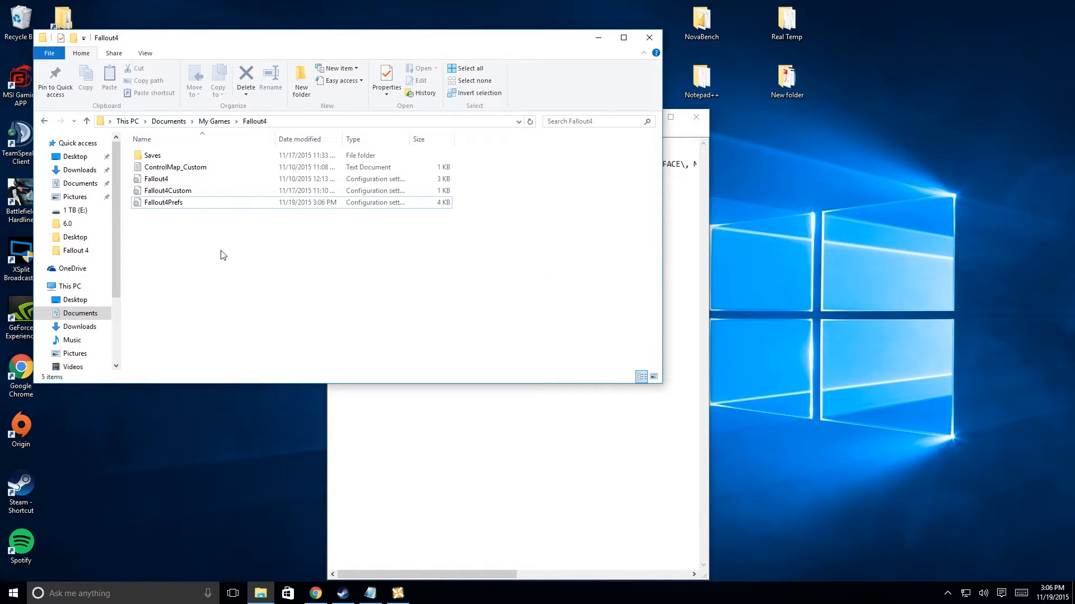
{"action": "left_click", "coordinate": [213, 177]}
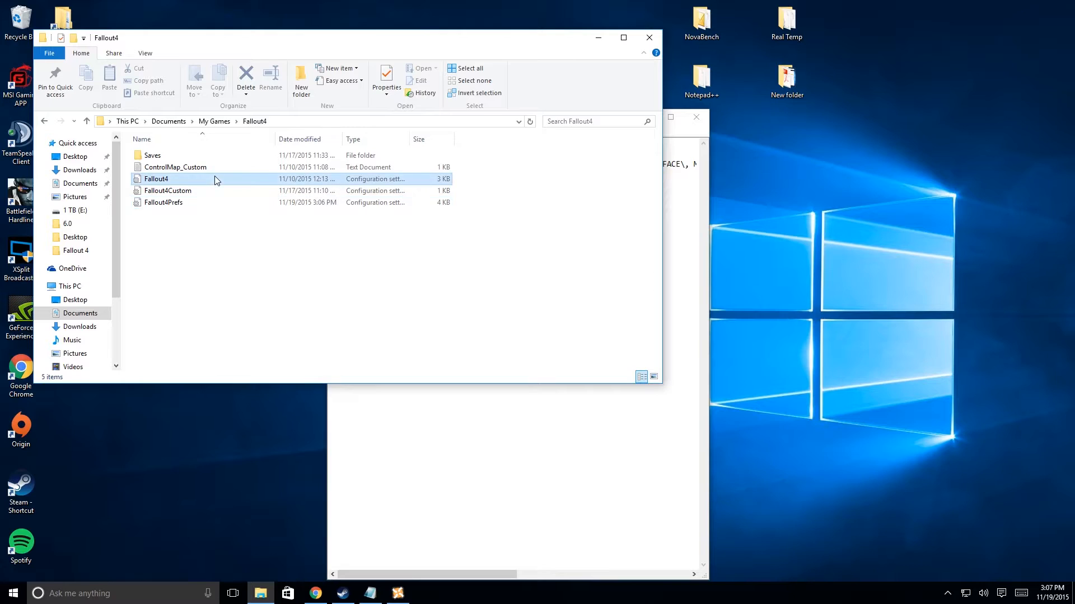
{"action": "right_click", "coordinate": [214, 175]}
{"action": "left_click", "coordinate": [120, 222]}
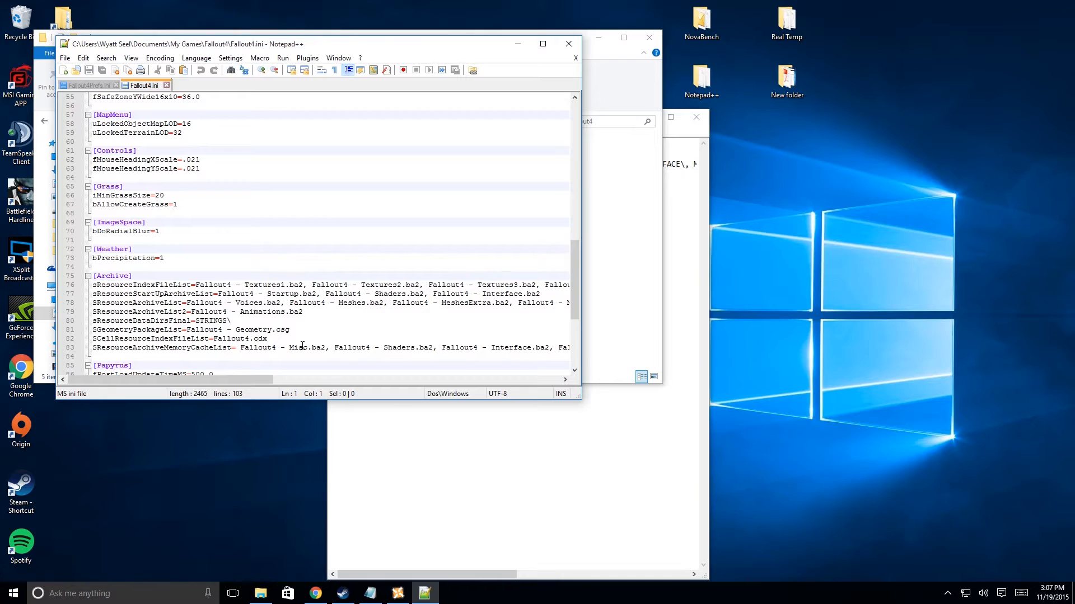
Copy the full sResourceDataDirsFinal line, from STRINGS\ through SHADERSFX\, from the Notepad notes.
{"action": "left_click", "coordinate": [422, 440]}
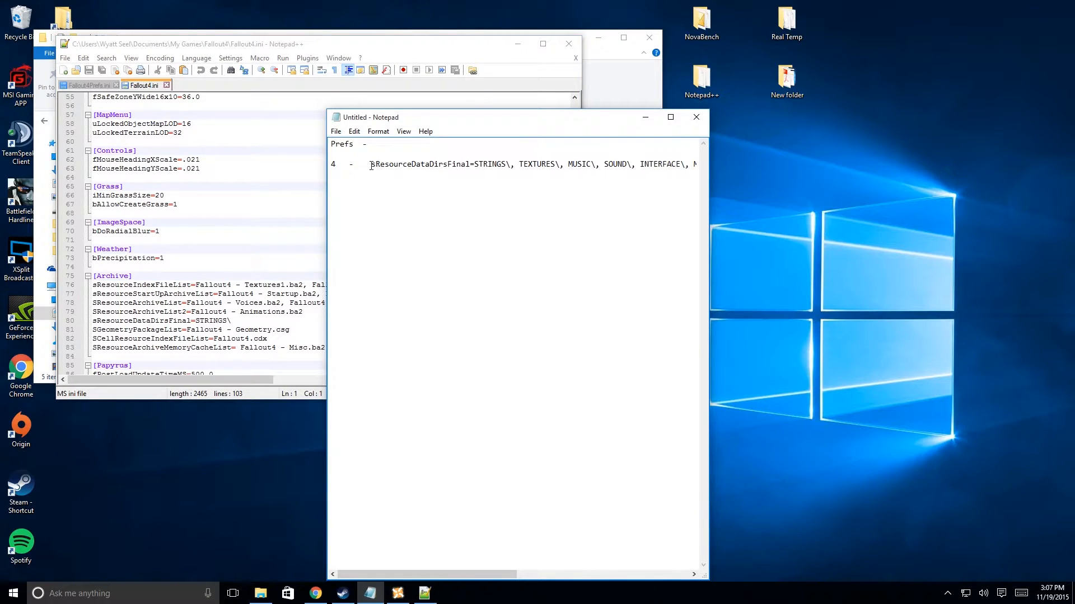
{"action": "left_click_drag", "start_coordinate": [371, 166], "coordinate": [802, 163]}
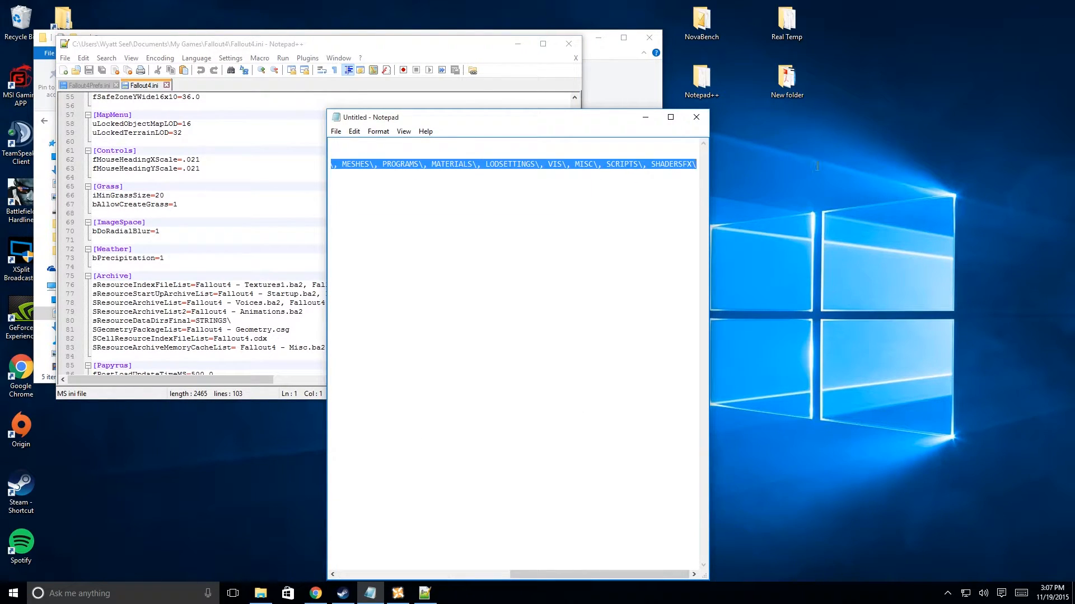
{"action": "right_click", "coordinate": [472, 164]}
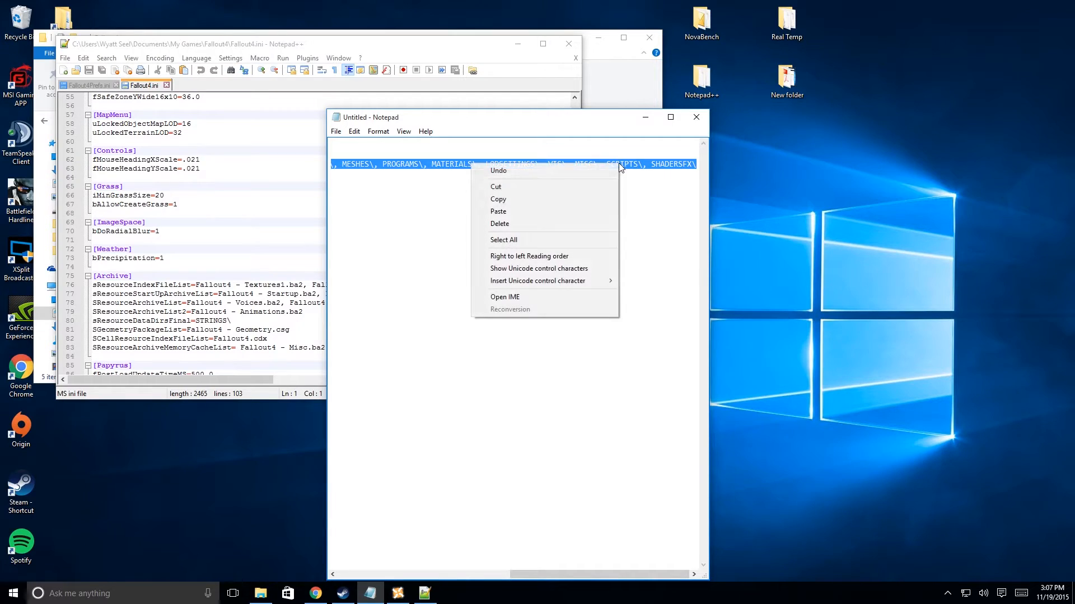
{"action": "left_click", "coordinate": [559, 200]}
Replace the sResourceDataDirsFinal line in the [Archive] section of Fallout4.ini with the copied line, then save and close the file.
{"action": "left_click", "coordinate": [123, 347]}
{"action": "left_click_drag", "start_coordinate": [240, 318], "coordinate": [80, 318]}
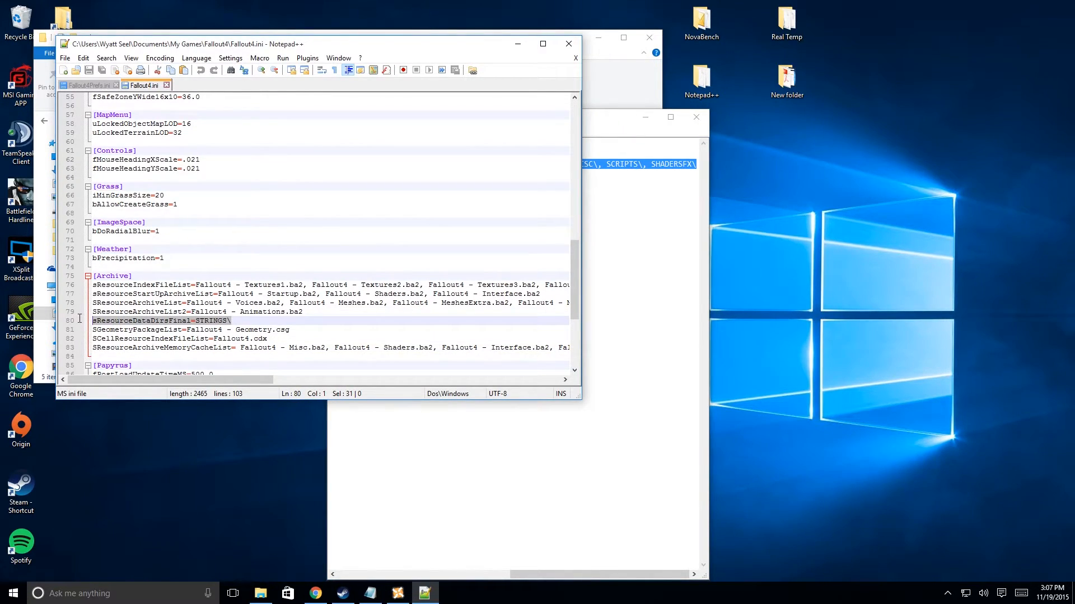
{"action": "right_click", "coordinate": [131, 324]}
{"action": "left_click", "coordinate": [157, 354]}
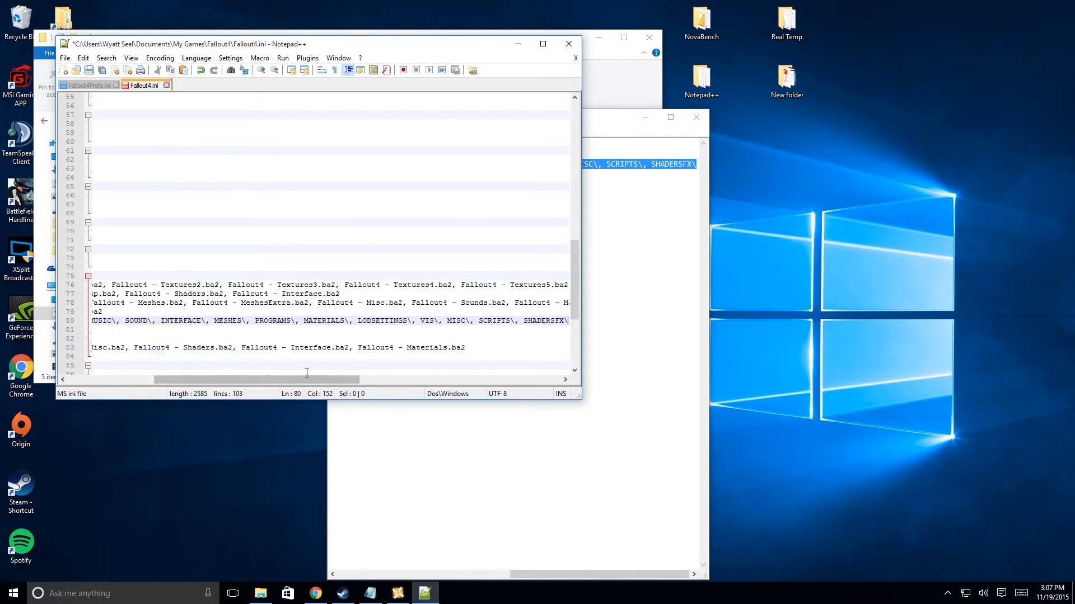
{"action": "left_click_drag", "start_coordinate": [289, 382], "coordinate": [170, 368]}
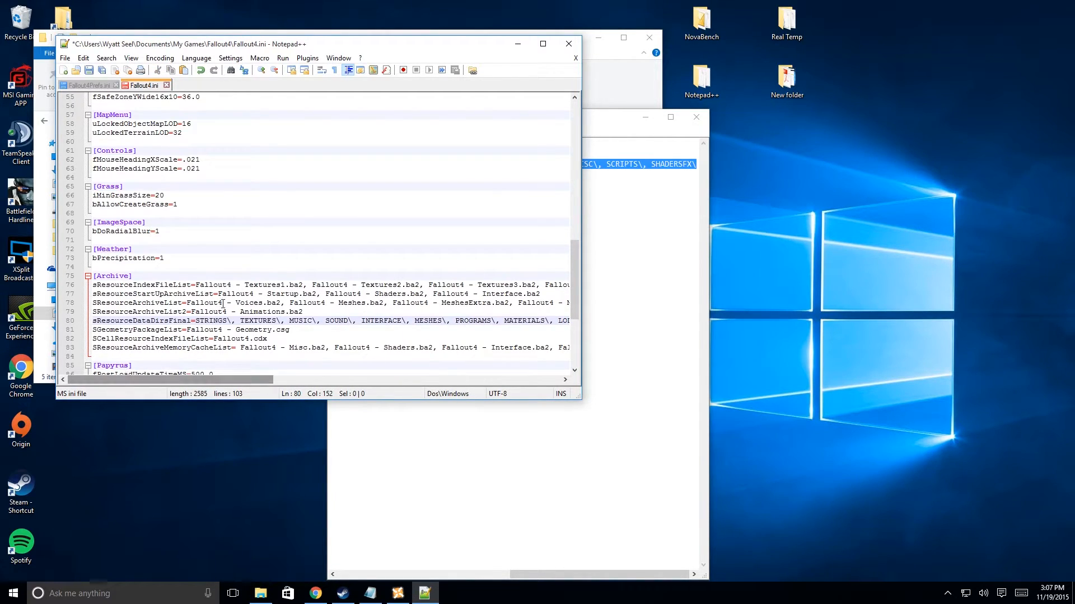
{"action": "left_click", "coordinate": [88, 70]}
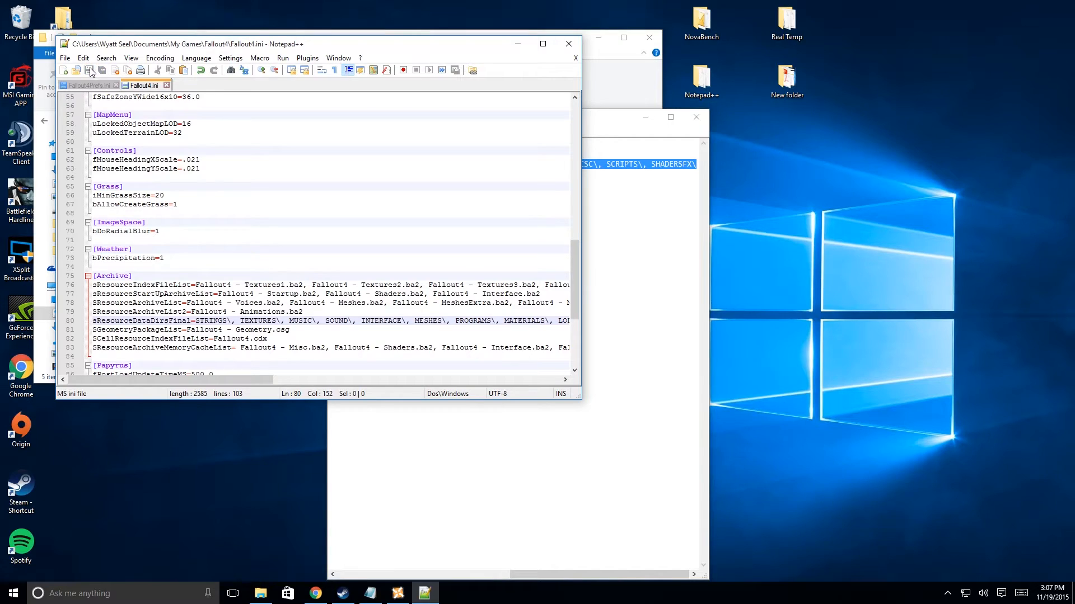
{"action": "left_click", "coordinate": [567, 43]}
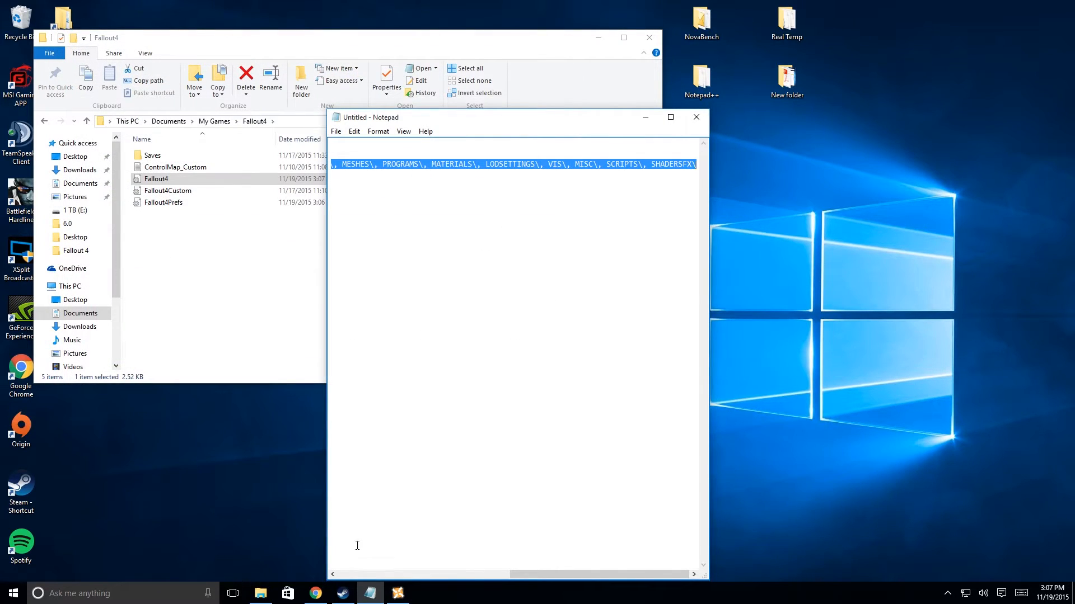
Switch to Nexus Mod Manager, select the downloaded Pip-Boy UHD 4K mod, and read its description and install notes.
{"action": "left_click", "coordinate": [398, 593]}
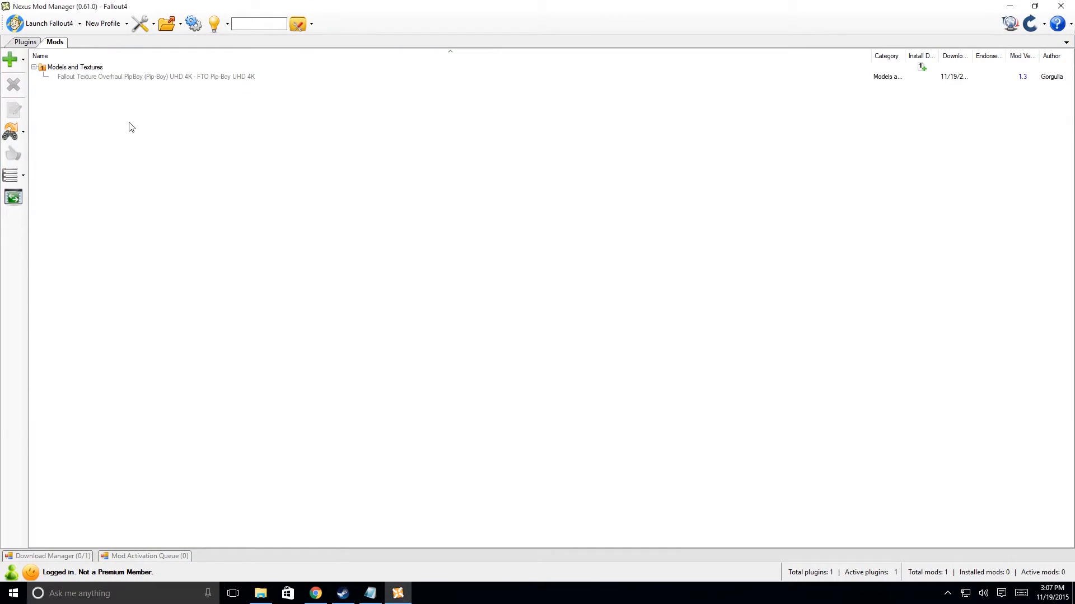
{"action": "left_click", "coordinate": [106, 78]}
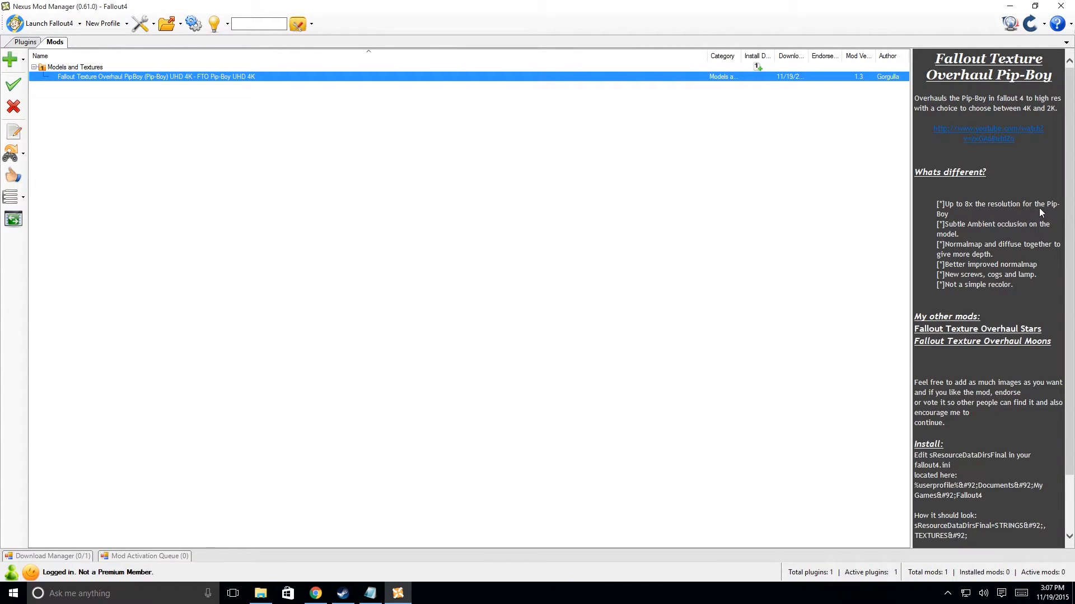
{"action": "scroll", "coordinate": [1012, 212], "scroll_direction": "down", "scroll_amount": 3}
{"action": "scroll", "coordinate": [1010, 234], "scroll_direction": "up", "scroll_amount": 3}
{"action": "scroll", "coordinate": [993, 314], "scroll_direction": "down", "scroll_amount": 2}
{"action": "scroll", "coordinate": [940, 252], "scroll_direction": "up", "scroll_amount": 2}
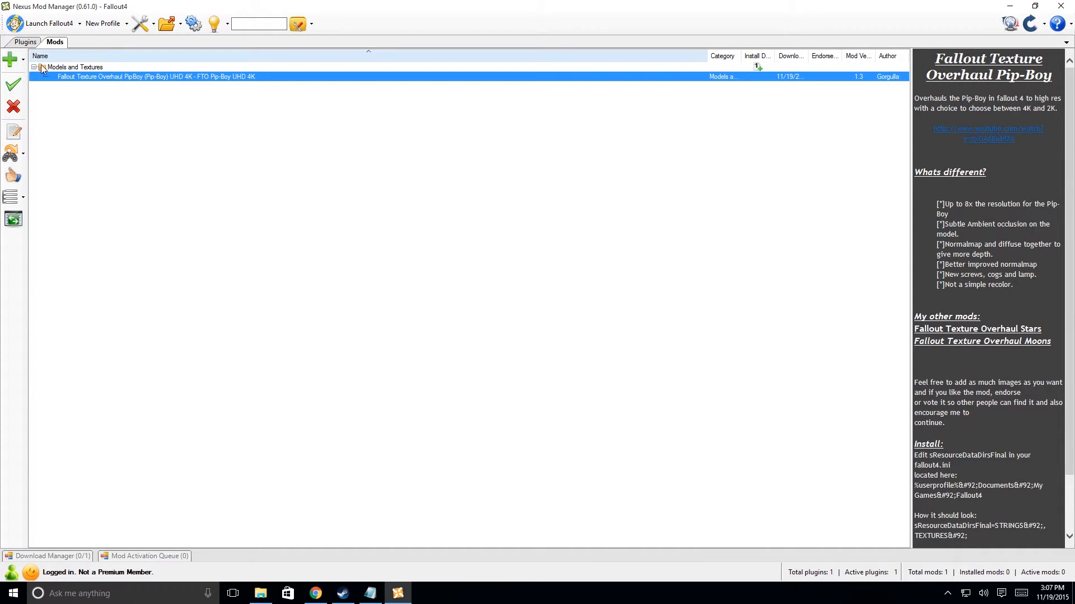
Toggle the hidden mod categories on and off again, and reselect the Pip-Boy UHD 4K mod.
{"action": "left_click", "coordinate": [23, 199]}
{"action": "left_click", "coordinate": [59, 325]}
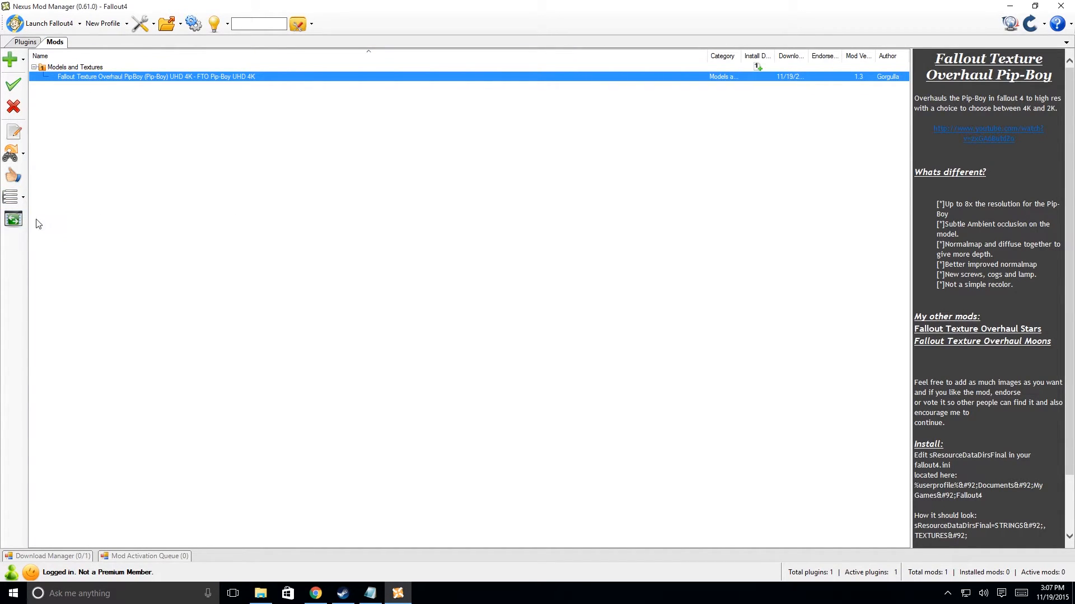
{"action": "left_click", "coordinate": [23, 199]}
{"action": "left_click", "coordinate": [84, 347]}
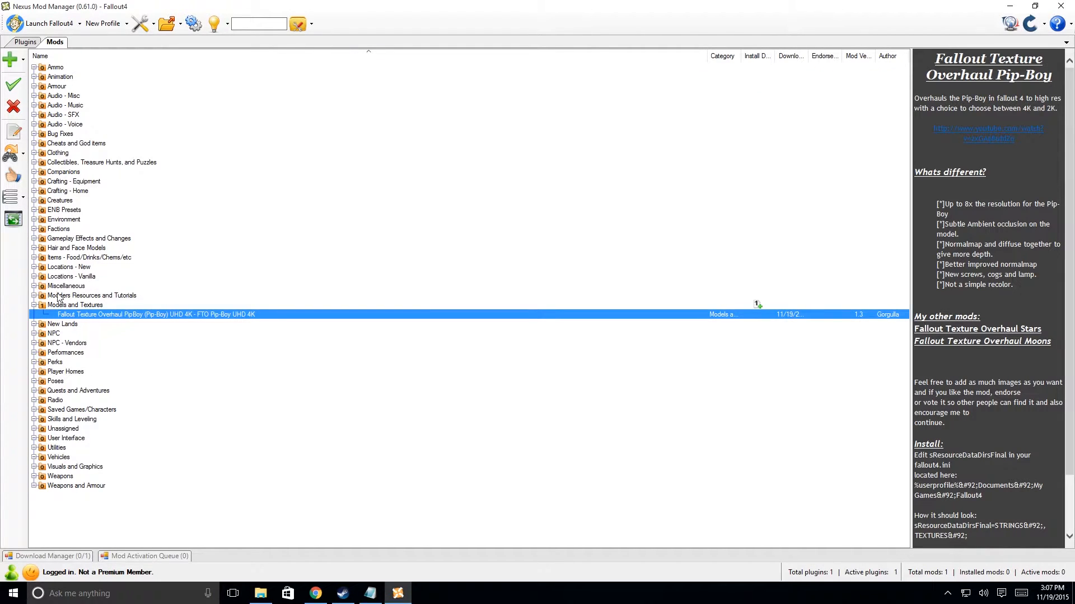
{"action": "left_click", "coordinate": [23, 199]}
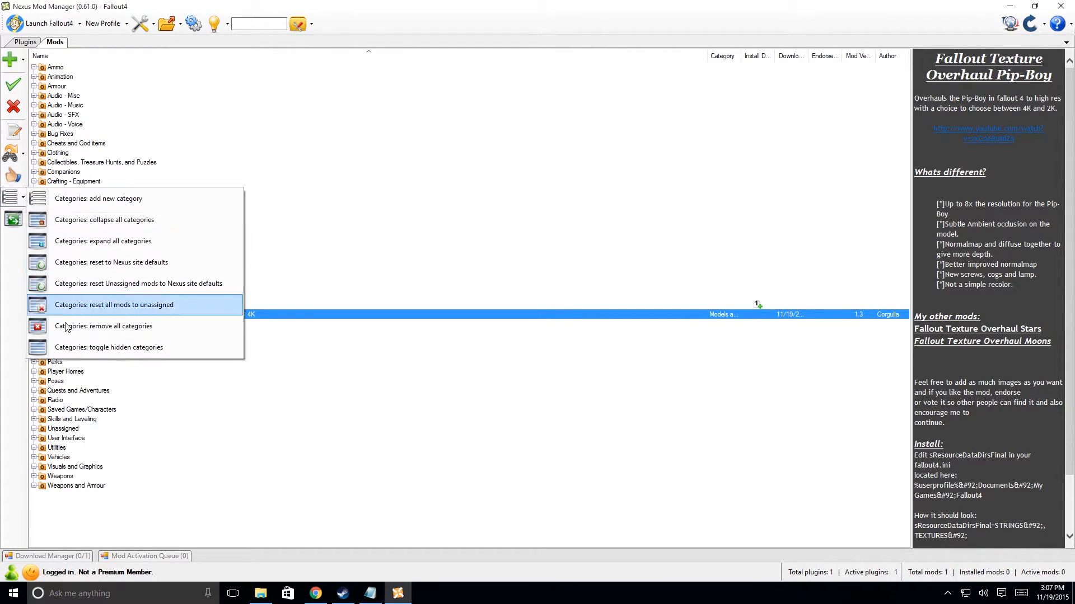
{"action": "left_click", "coordinate": [64, 349]}
{"action": "left_click", "coordinate": [94, 78]}
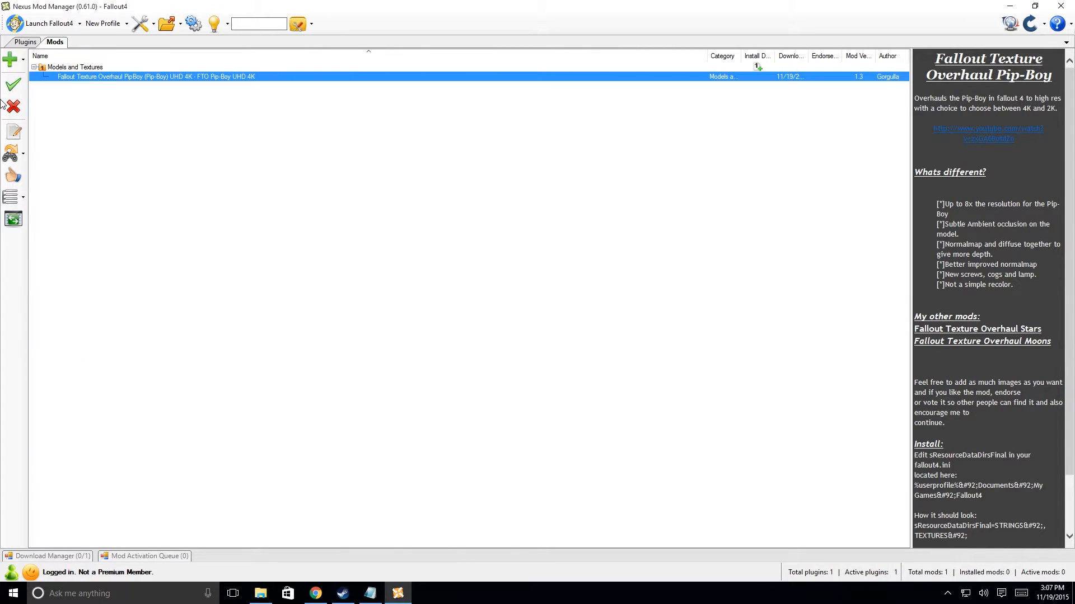
Activate the Pip-Boy UHD 4K mod, check its install status in the Mod Activation Queue, and close the mod manager.
{"action": "left_click", "coordinate": [13, 84]}
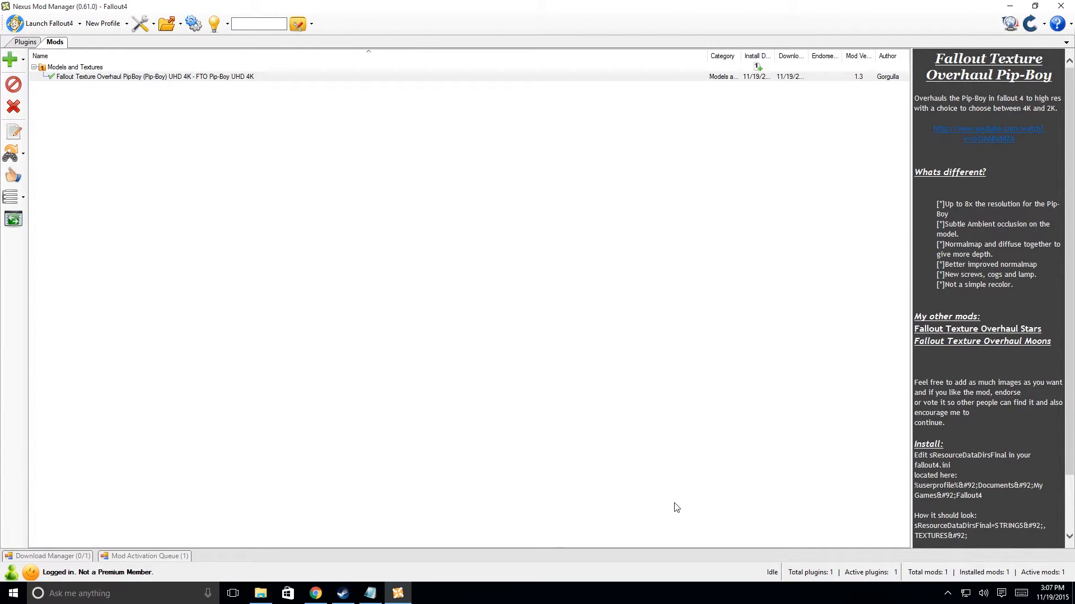
{"action": "left_click", "coordinate": [129, 557]}
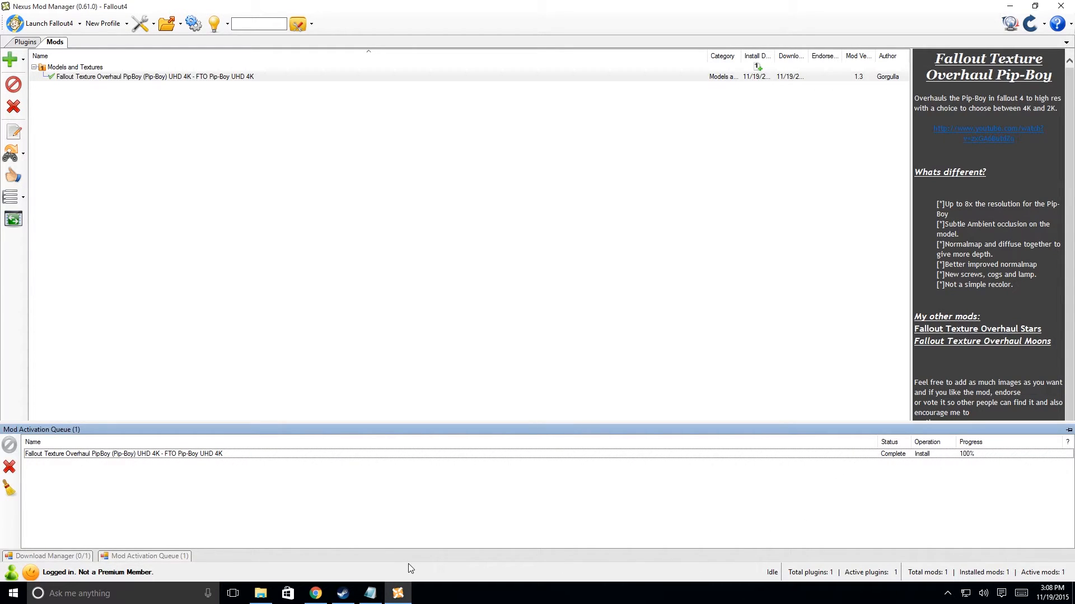
{"action": "left_click", "coordinate": [1061, 6]}
Launch Fallout 4 and lower the Master volume to about half in the audio settings.
{"action": "left_click", "coordinate": [354, 596]}
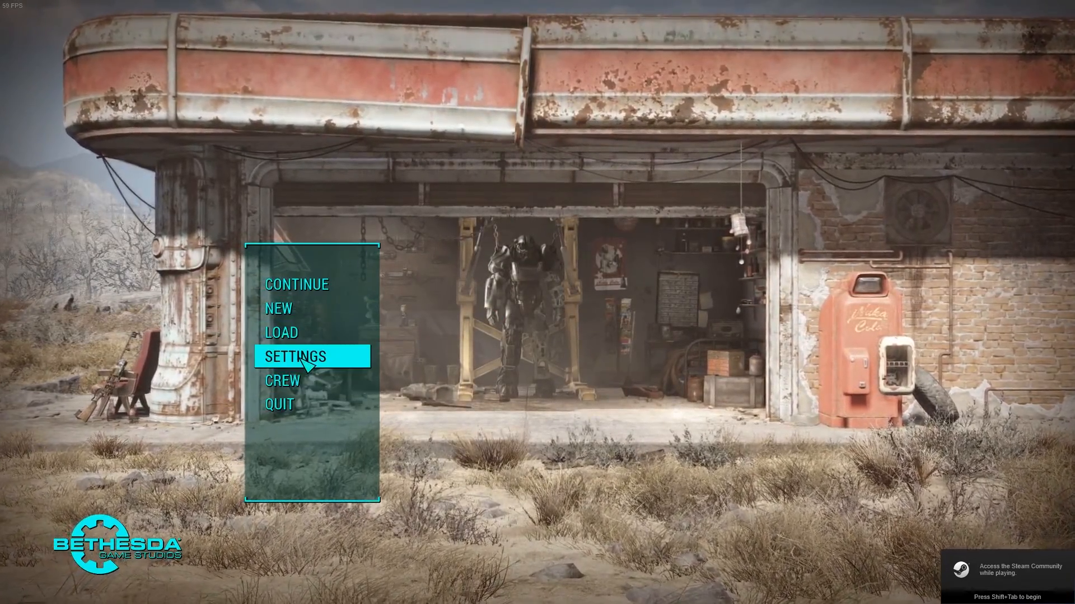
{"action": "left_click", "coordinate": [301, 359]}
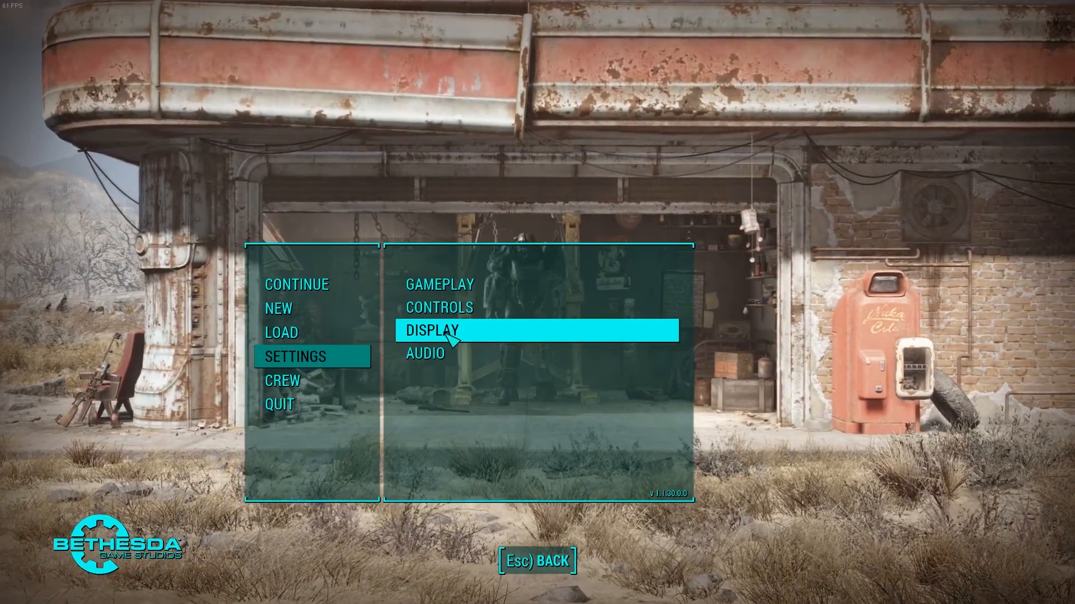
{"action": "left_click", "coordinate": [431, 352]}
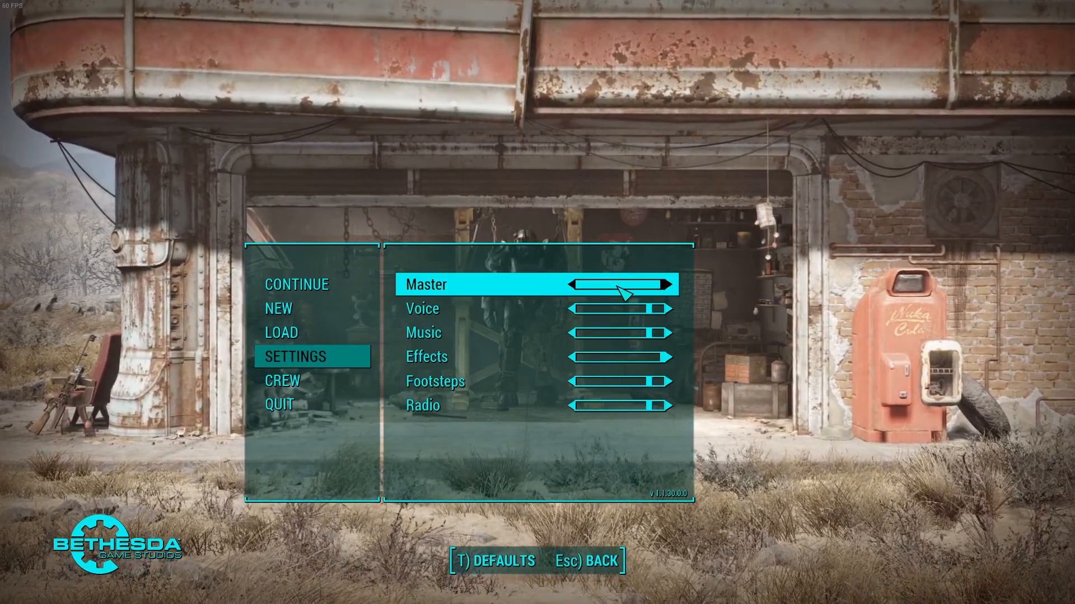
{"action": "left_click_drag", "start_coordinate": [617, 286], "coordinate": [611, 285]}
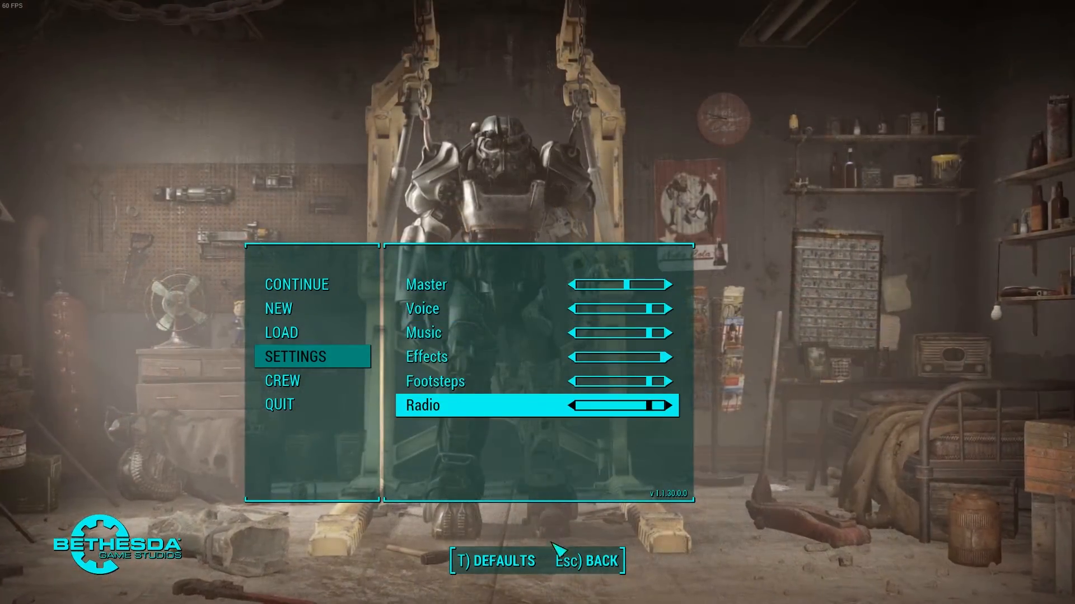
{"action": "key", "text": "Escape"}
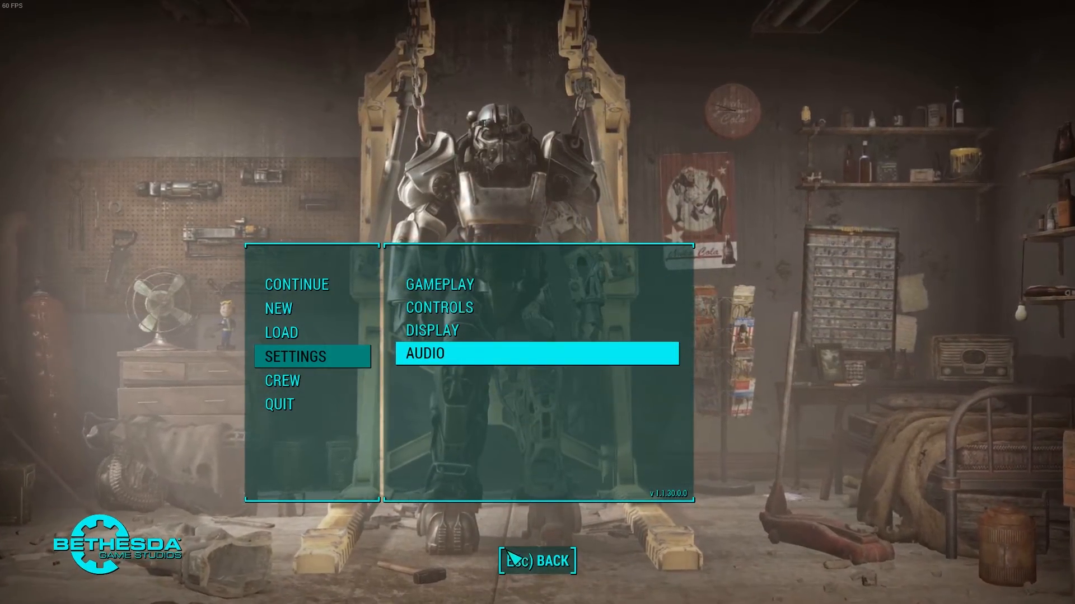
Continue the game from the level 16 Quicksave.
{"action": "left_click", "coordinate": [284, 282]}
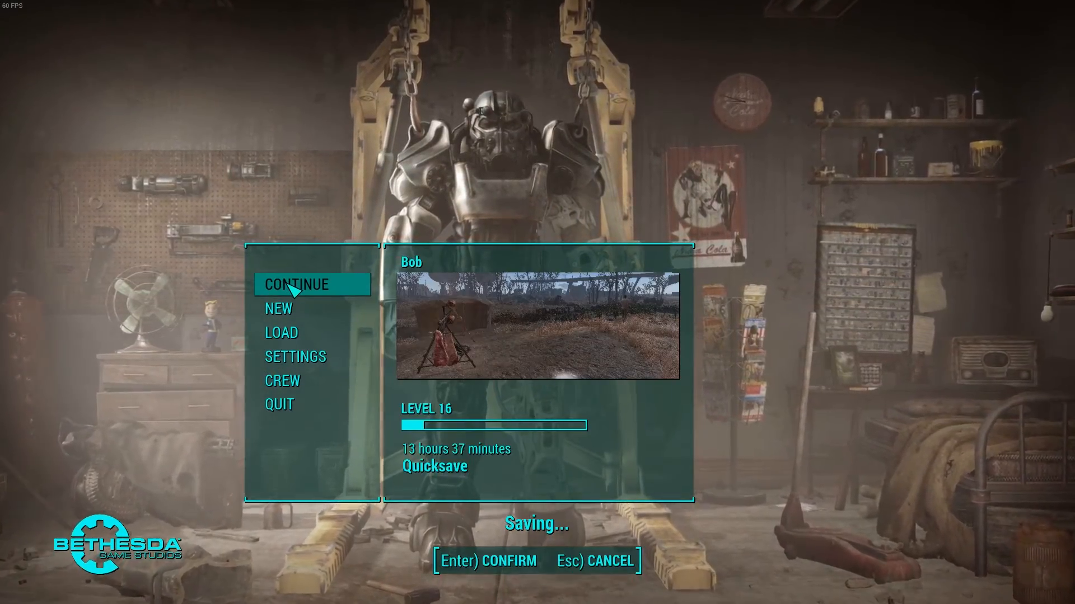
{"action": "key", "text": "Escape"}
{"action": "left_click", "coordinate": [317, 284]}
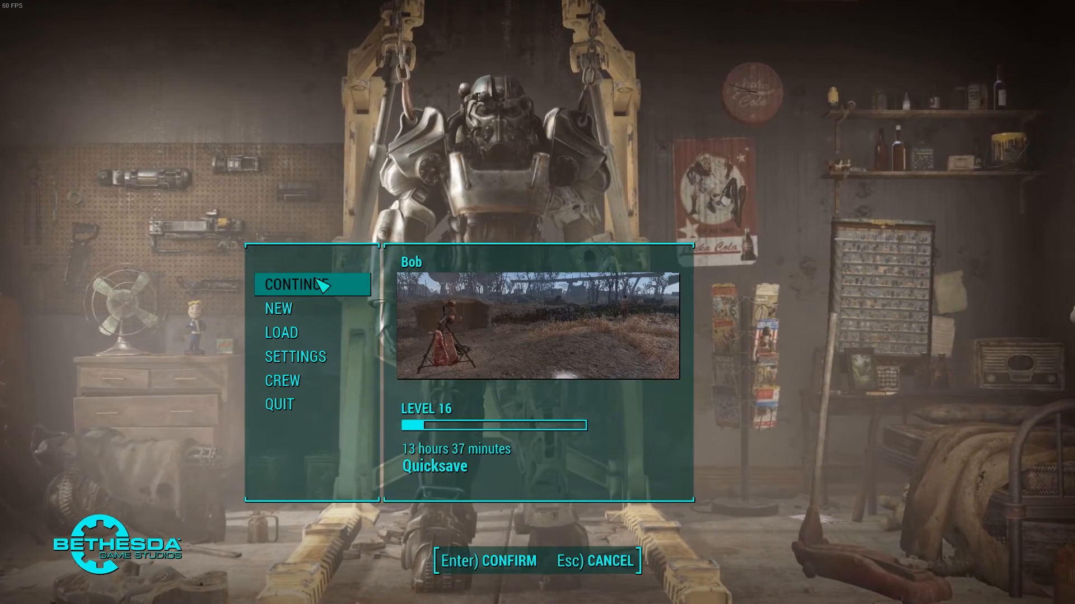
{"action": "left_click", "coordinate": [317, 279]}
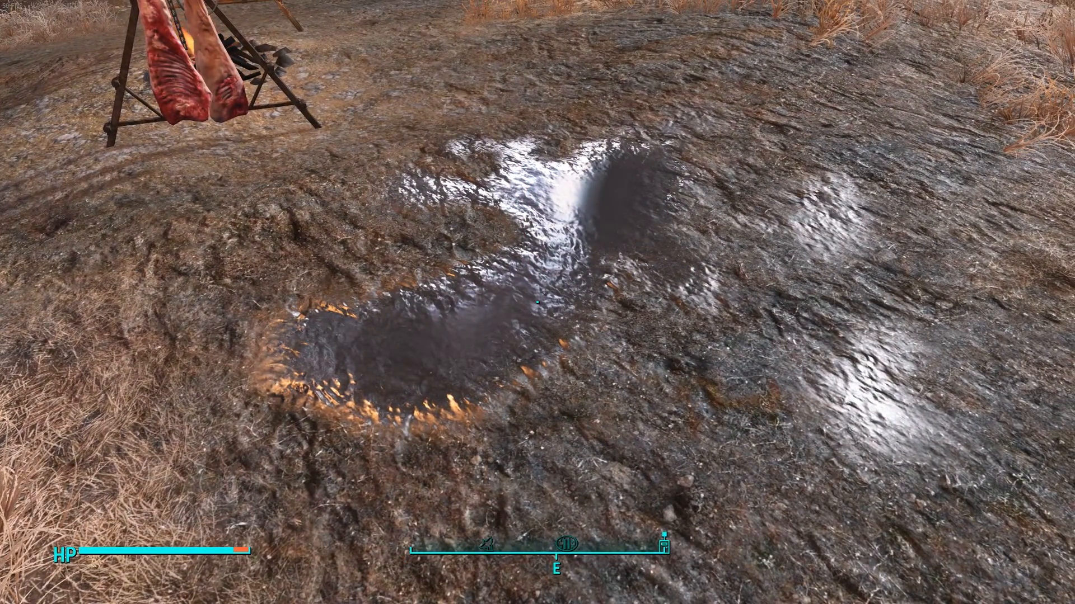
Open the Pip-Boy in the game to inspect its modded textures, put it away, and quit to the main menu.
{"action": "key", "text": "Tab"}
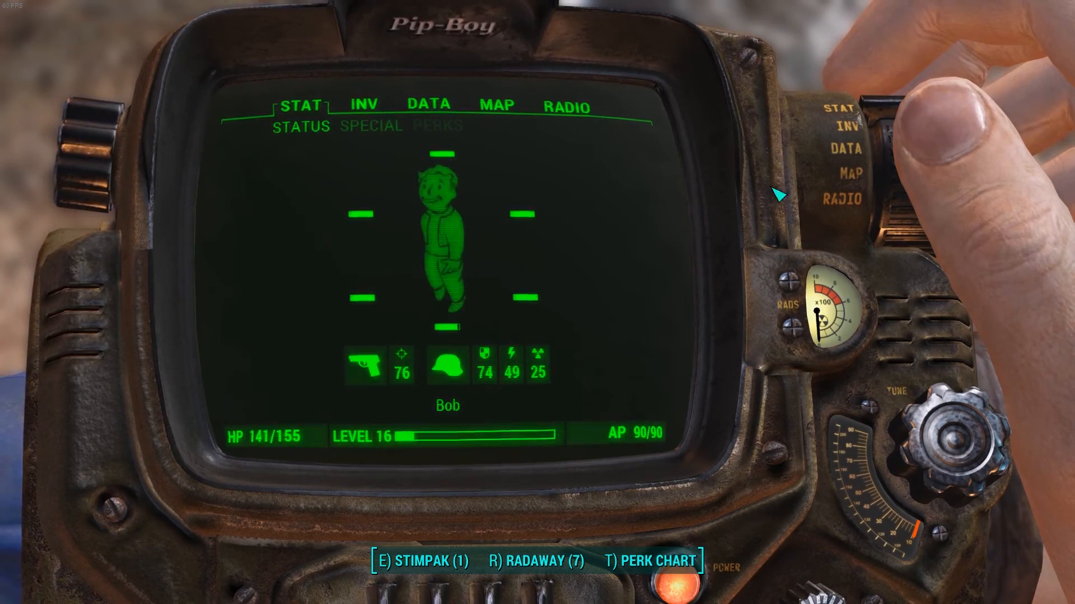
{"action": "key", "text": "Tab"}
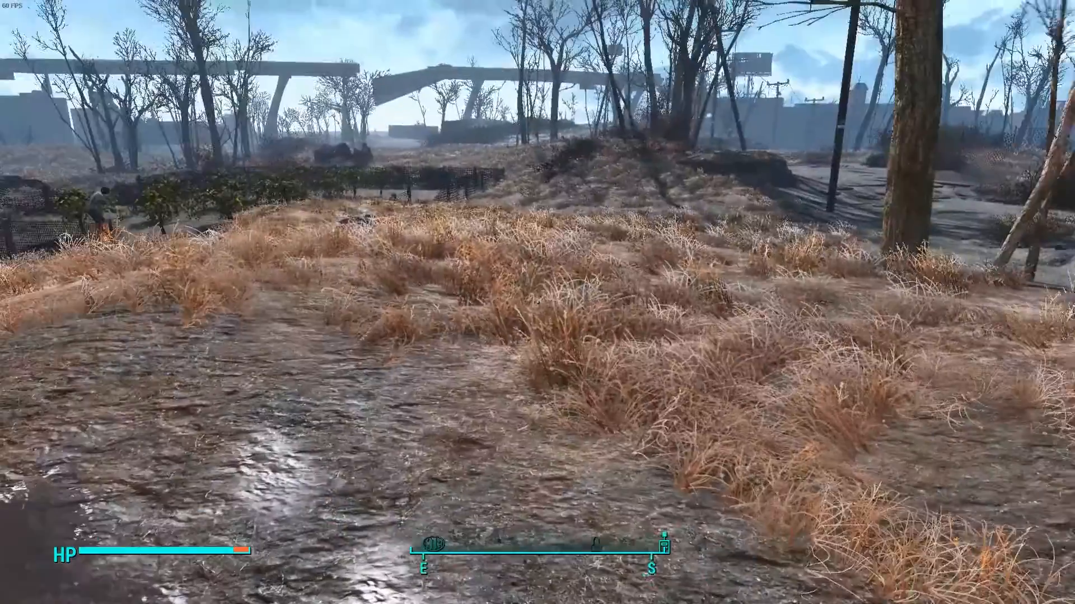
{"action": "key", "text": "Escape"}
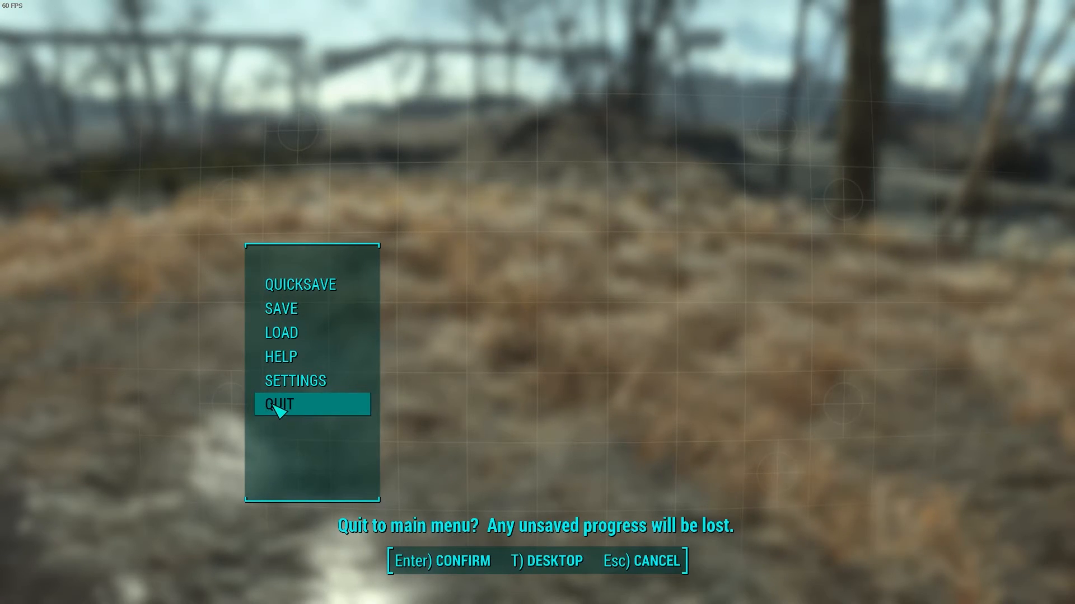
{"action": "key", "text": "Return"}
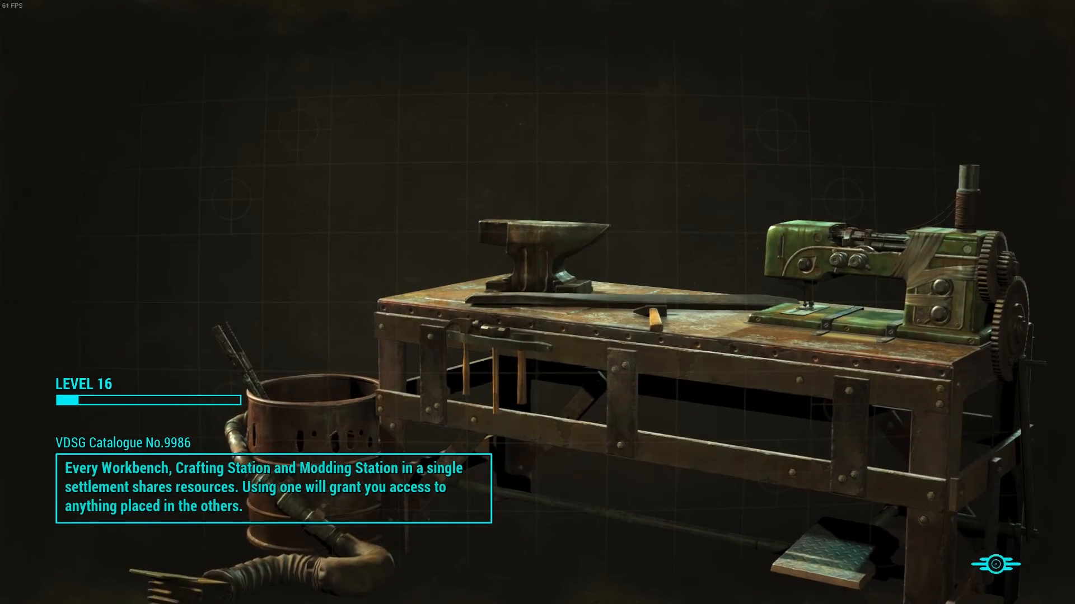